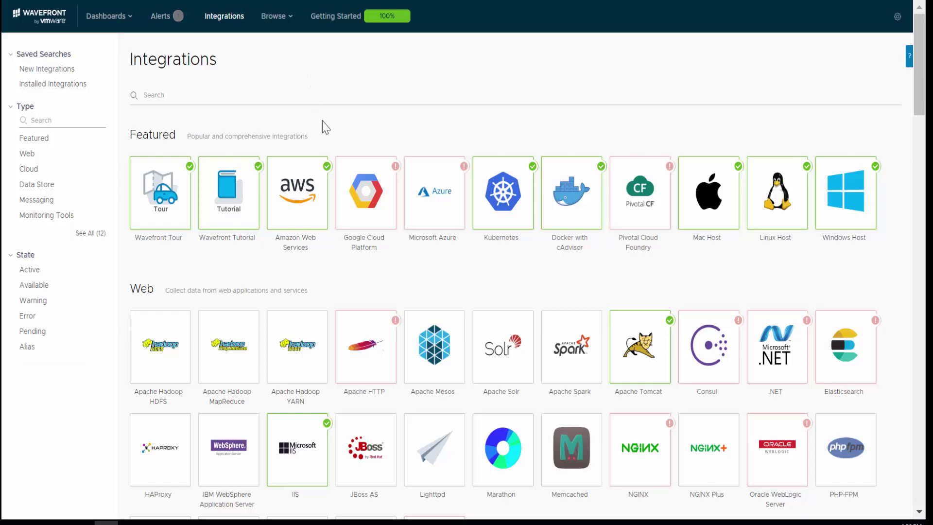
Find the VMware Kubernetes Engine integration in the Cloud section of the integrations and open it
scroll(312, 341, "down", 5)
scroll(312, 353, "down", 10)
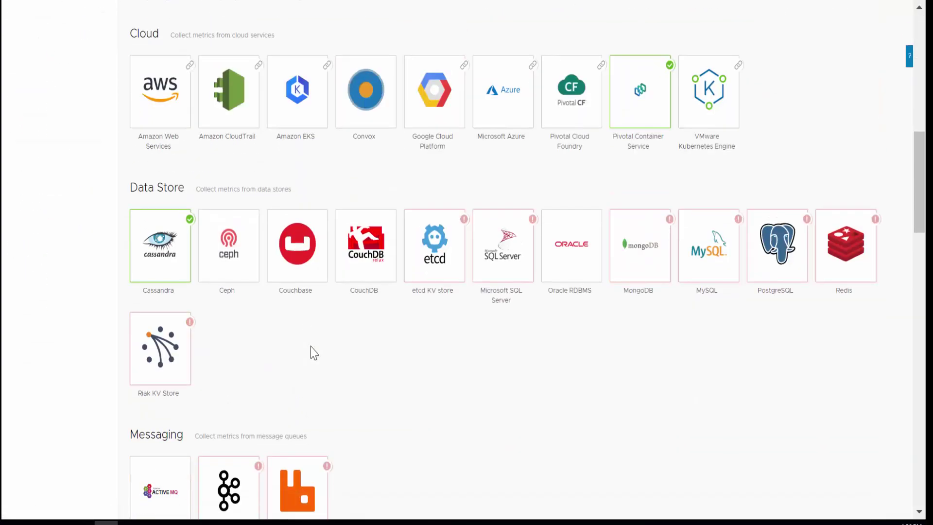
scroll(751, 417, "down", 3)
scroll(750, 389, "up", 8)
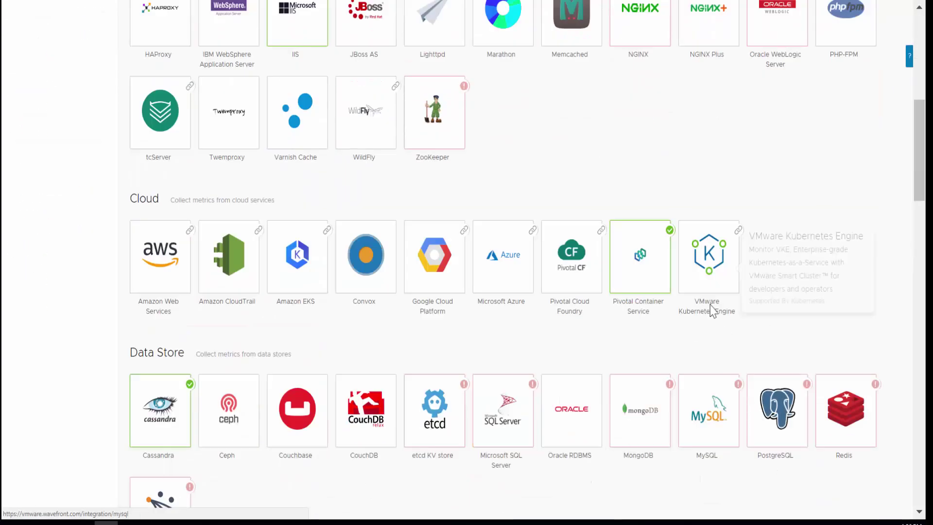
mouse_move(695, 284)
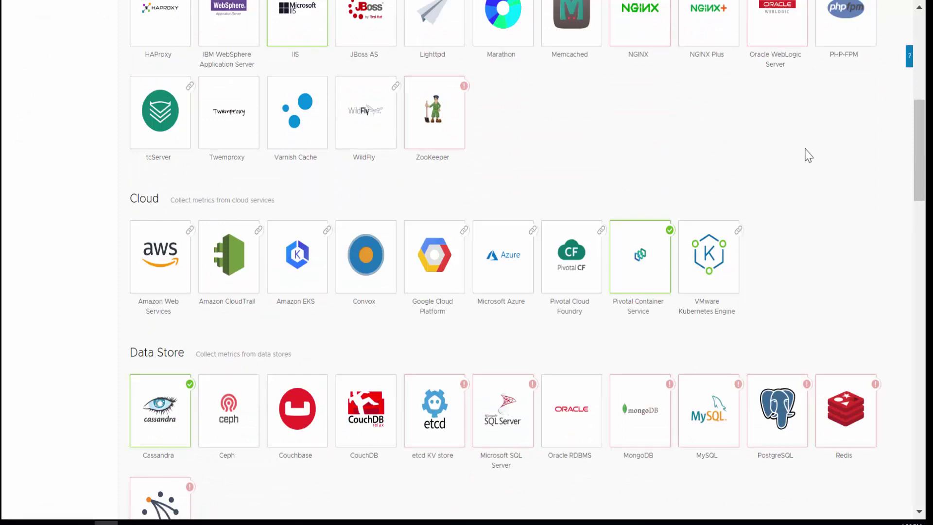
left_click(731, 258)
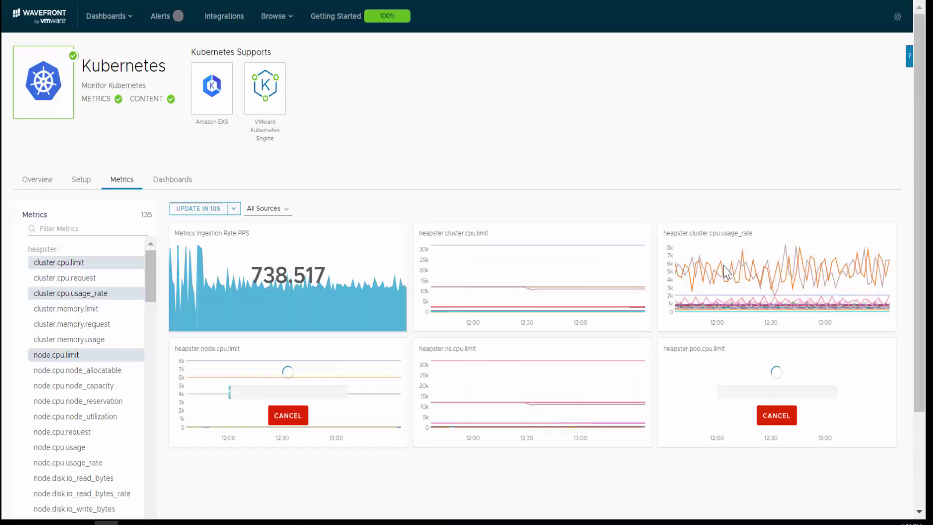
Open the Kubernetes integration's setup instructions and read through the proxy, proxy service and Heapster deployment steps
left_click(35, 182)
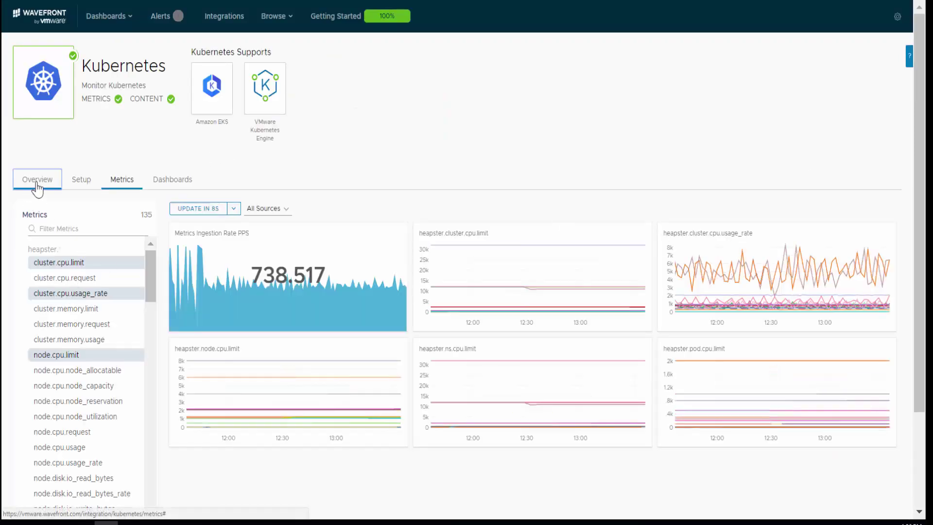
left_click(78, 185)
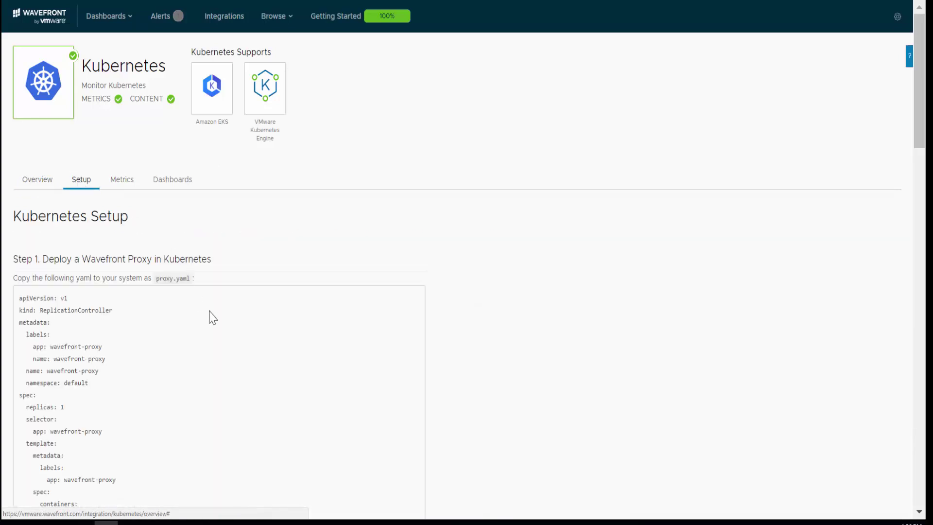
scroll(211, 316, "down", 1)
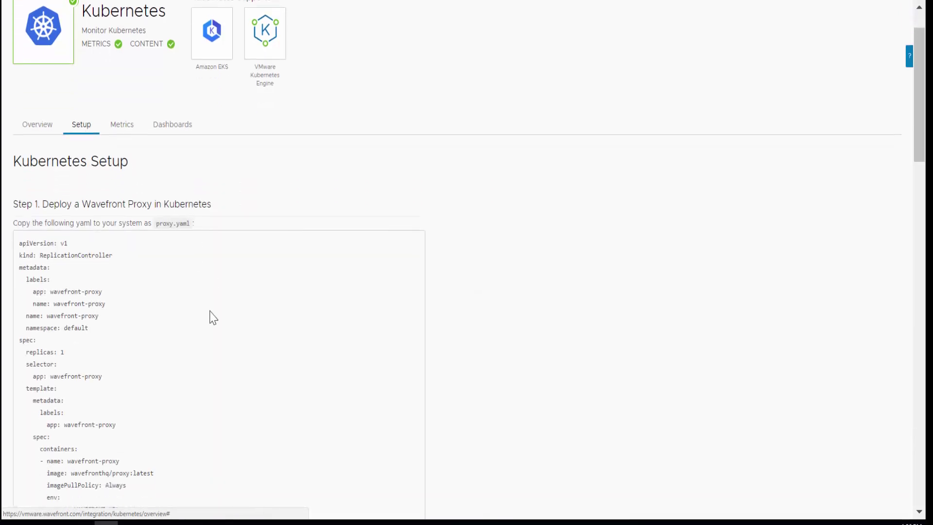
scroll(213, 318, "down", 1)
scroll(213, 318, "down", 1)
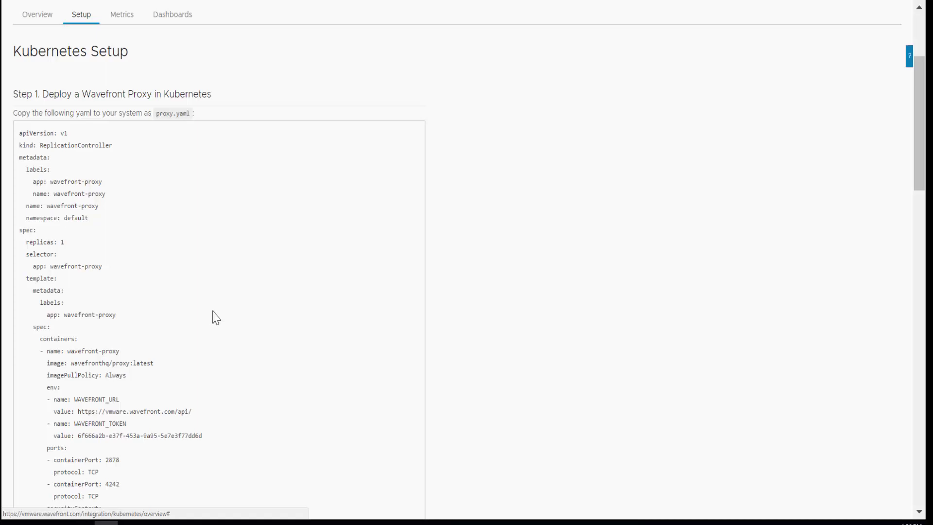
scroll(214, 325, "down", 4)
scroll(212, 327, "down", 3)
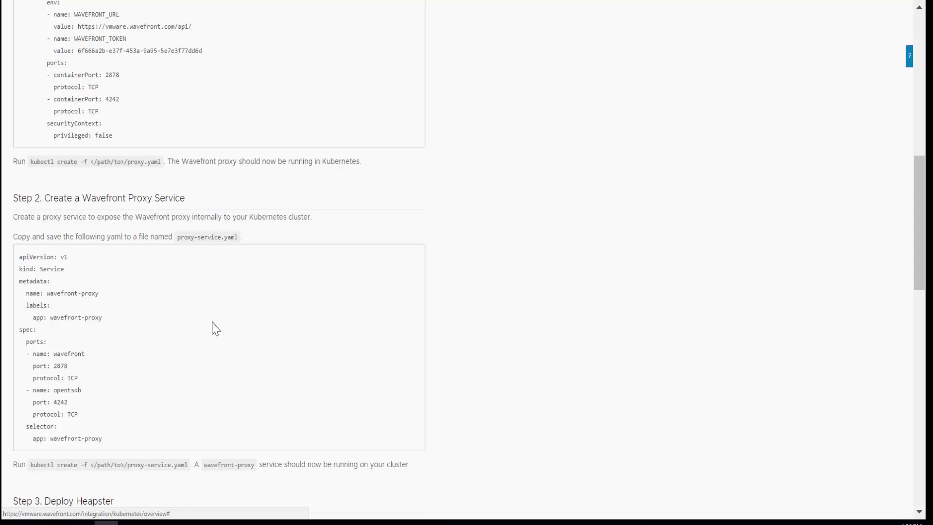
scroll(215, 329, "down", 6)
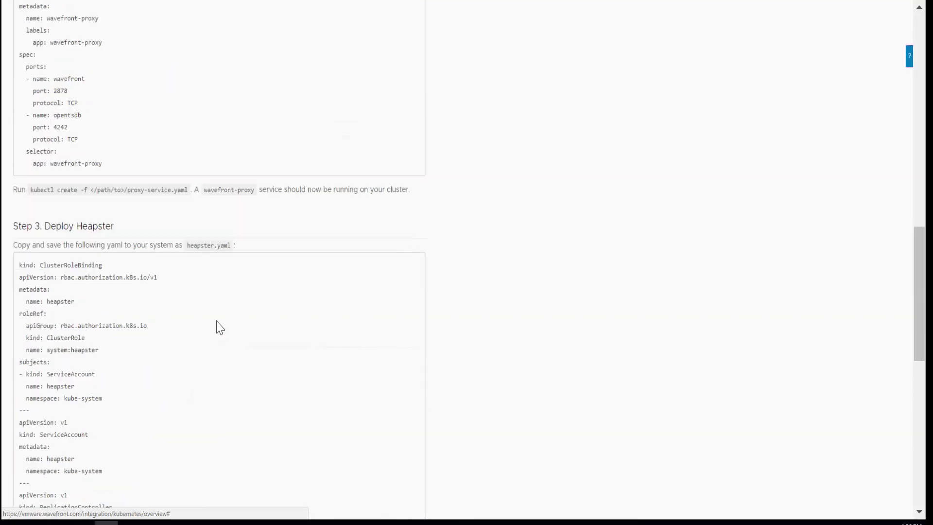
scroll(215, 354, "down", 2)
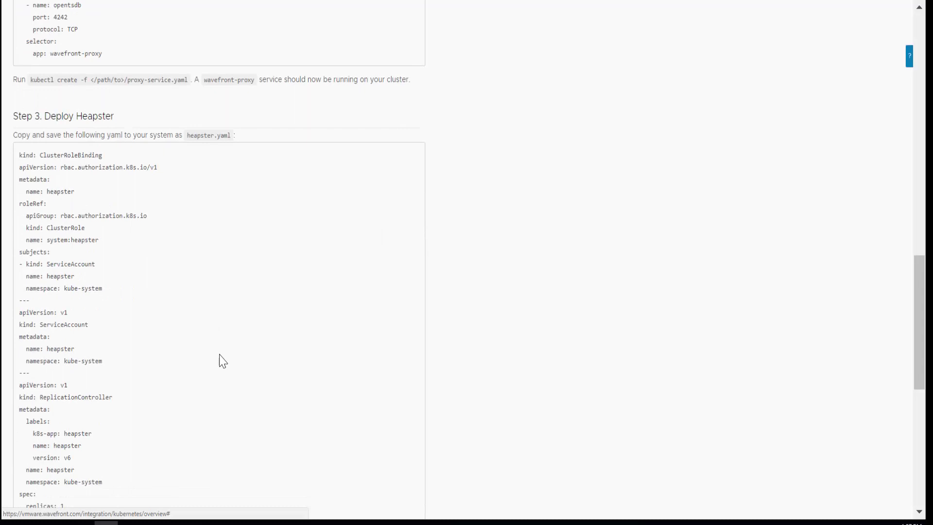
scroll(217, 433, "down", 3)
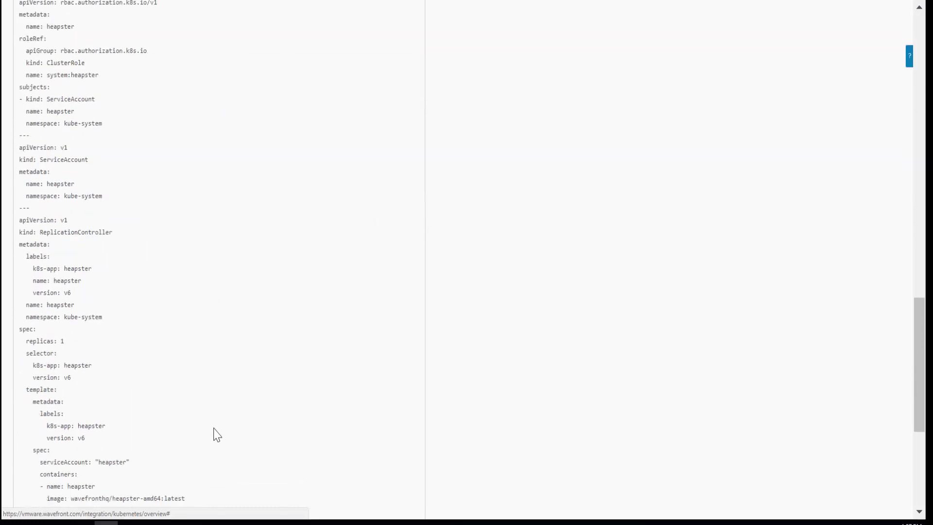
scroll(217, 434, "down", 6)
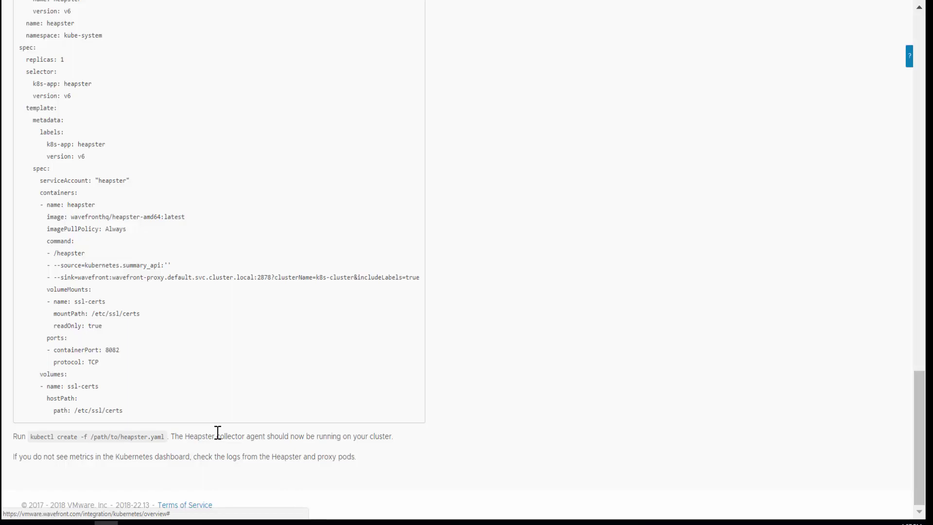
scroll(217, 432, "up", 20)
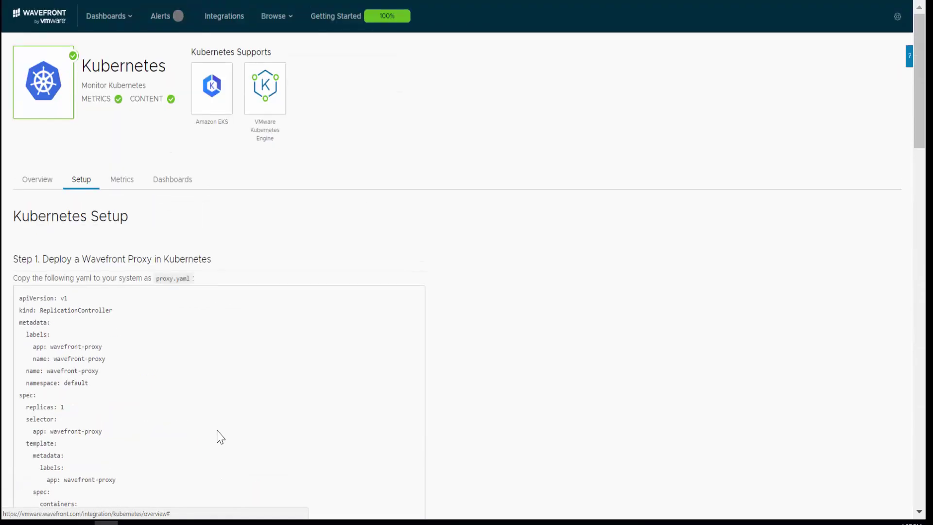
Copy the complete proxy.yaml code from Step 1, Deploy a Wavefront Proxy in Kubernetes
scroll(219, 434, "down", 3)
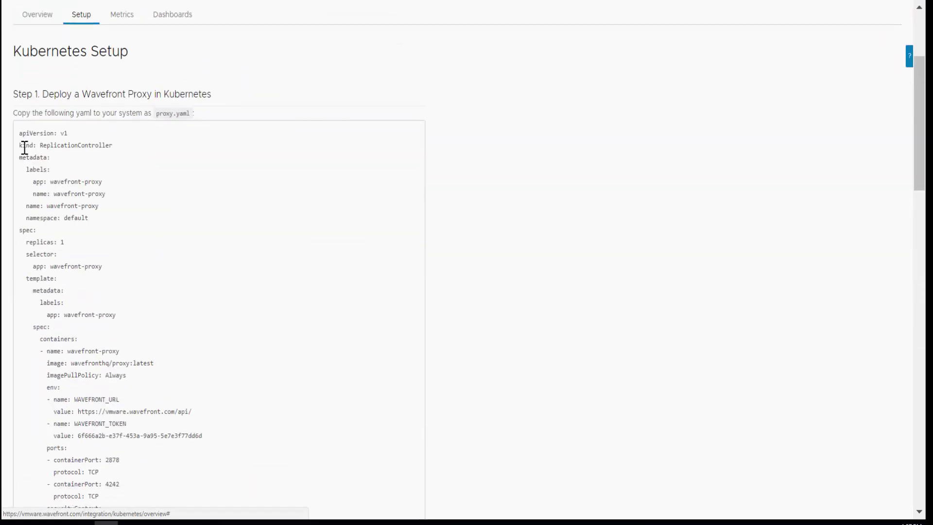
left_click_drag(19, 132, 202, 298)
key("ctrl+c")
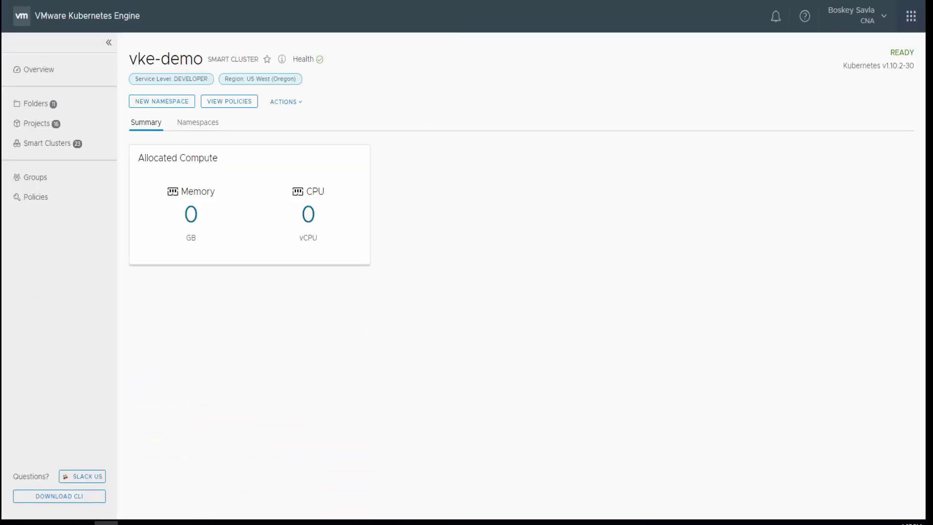
Open the vke-demo cluster's Kubernetes dashboard and deploy the copied proxy.yaml text, including its WAVEFRONT_TOKEN value, in the default namespace
left_click(285, 103)
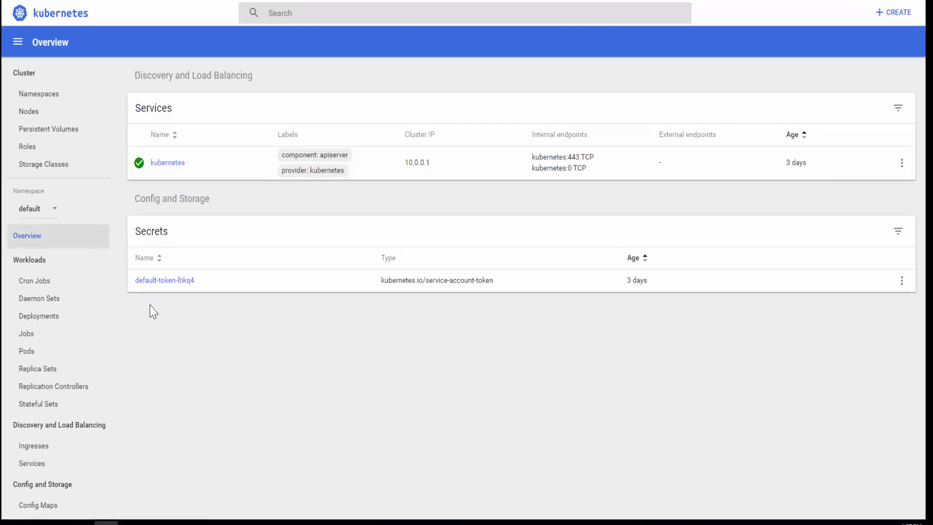
left_click(890, 19)
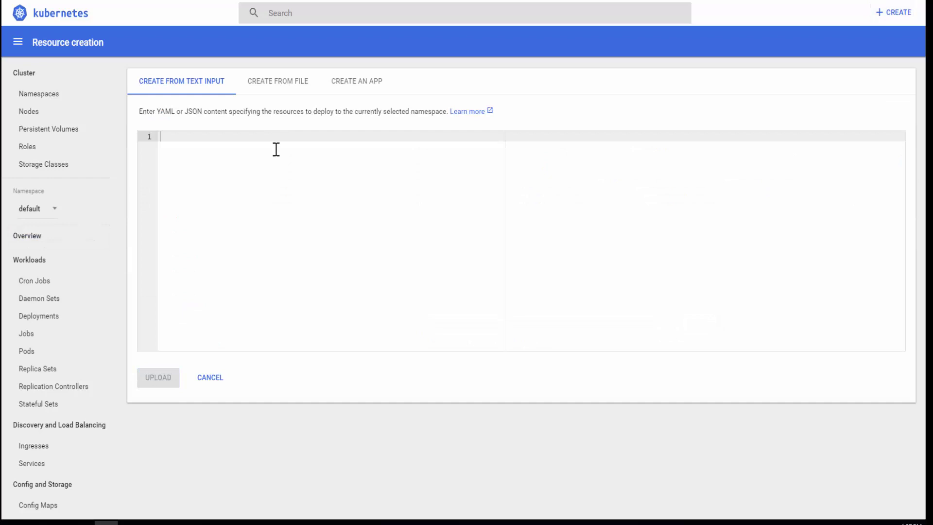
key("ctrl+v")
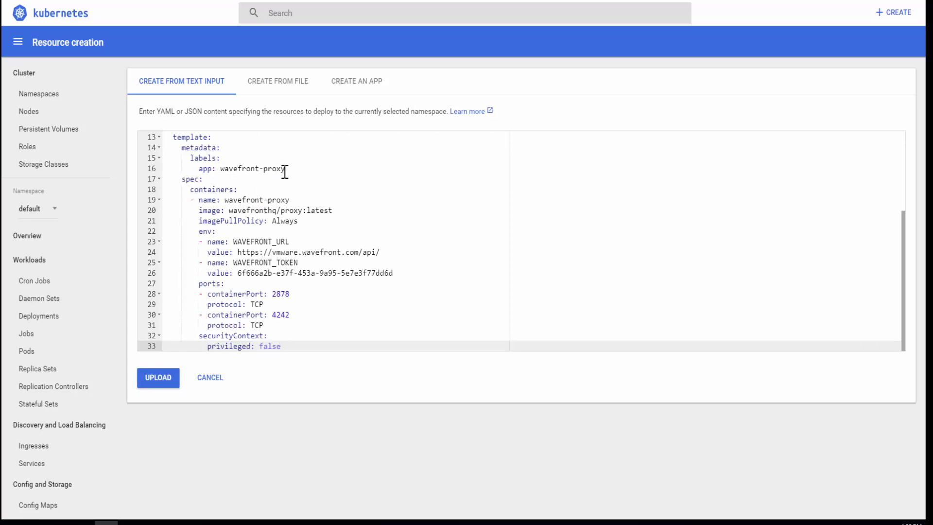
left_click(163, 389)
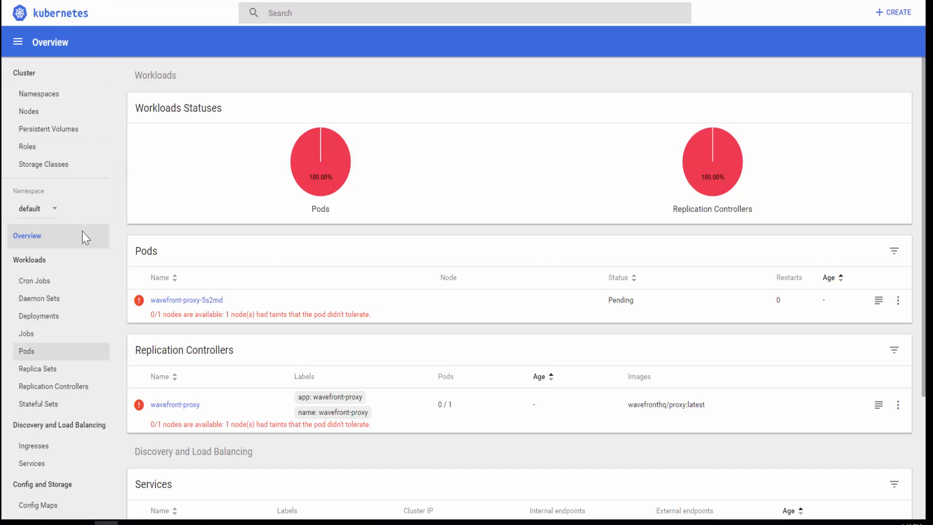
left_click(105, 263)
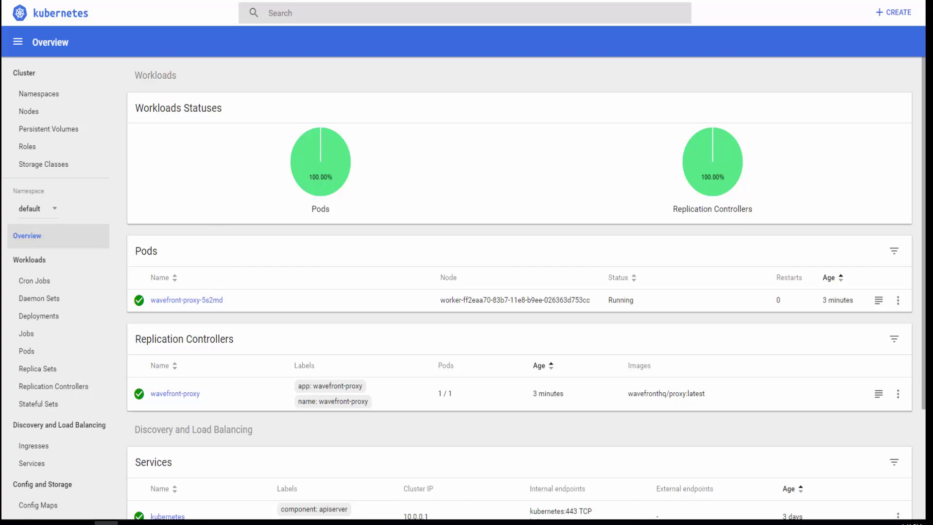
Return to the Wavefront setup page and copy the complete proxy-service.yaml code from Step 2
key("ctrl+Tab")
left_click(491, 244)
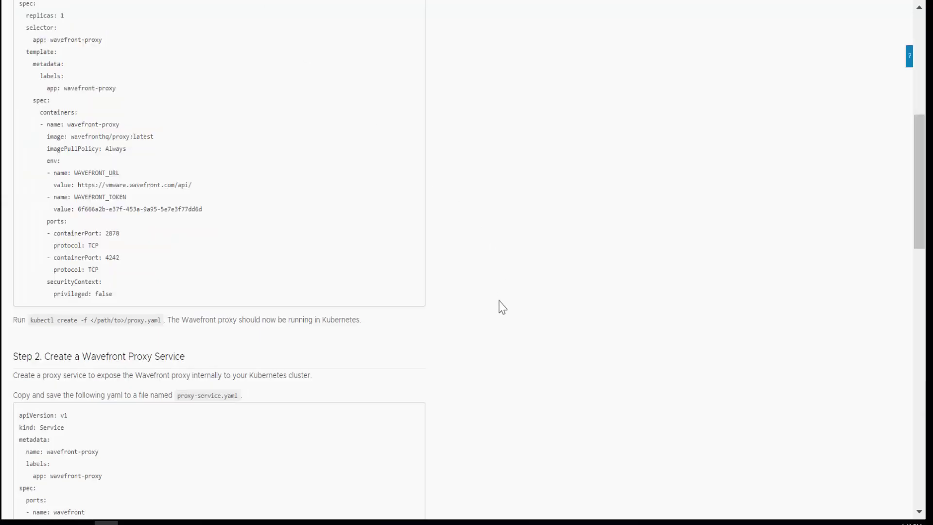
scroll(493, 353, "down", 2)
scroll(495, 353, "down", 3)
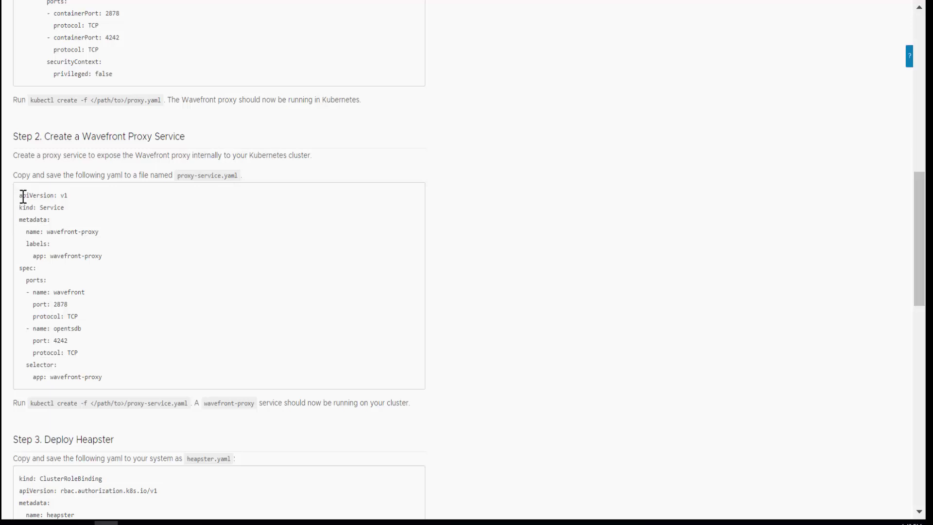
left_click_drag(20, 195, 105, 381)
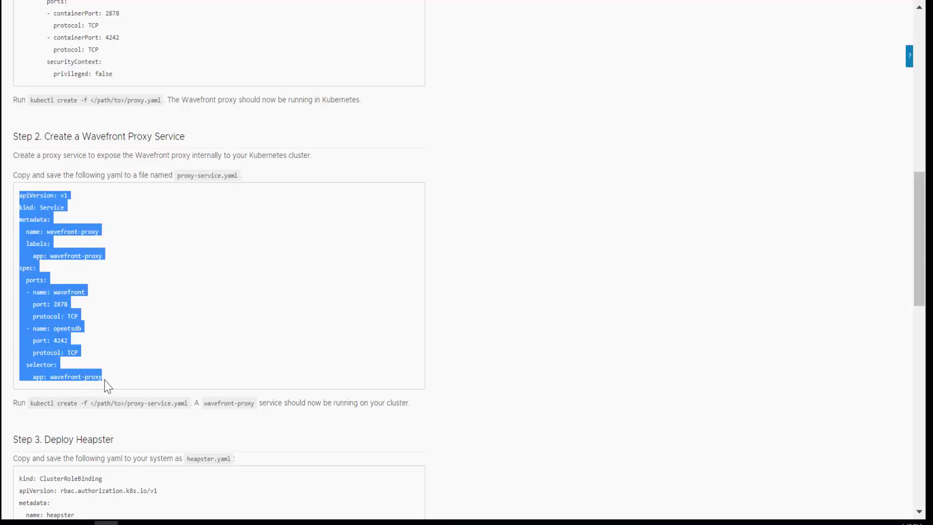
right_click(53, 335)
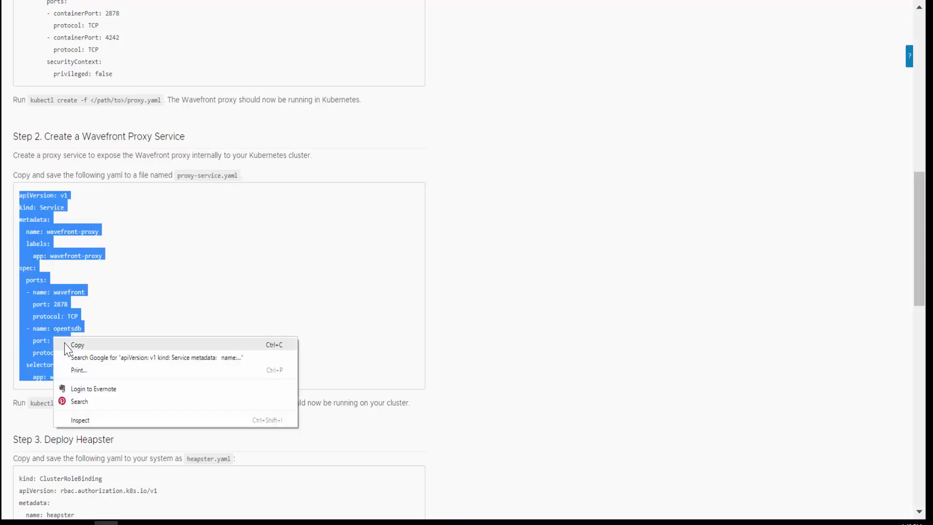
left_click(69, 341)
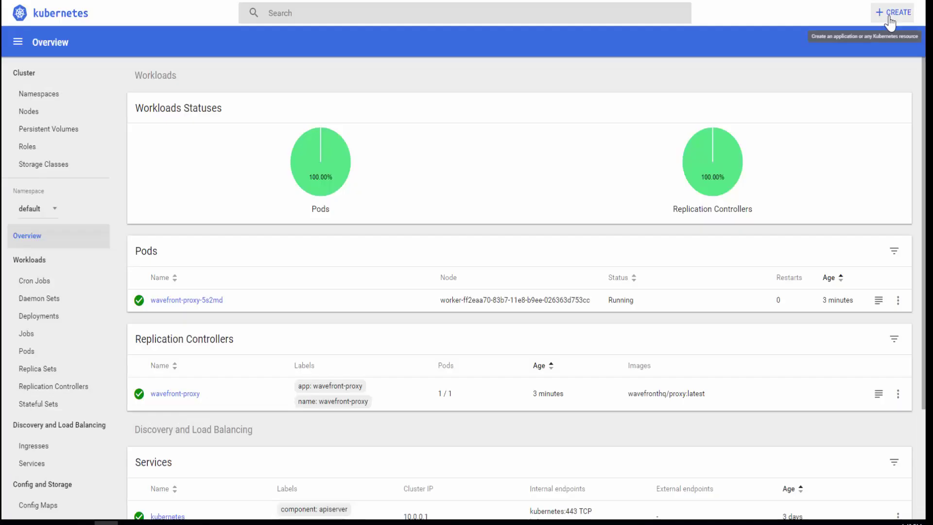
In the Kubernetes dashboard, create the wavefront-proxy service from the copied YAML text and check the Services list
left_click(889, 17)
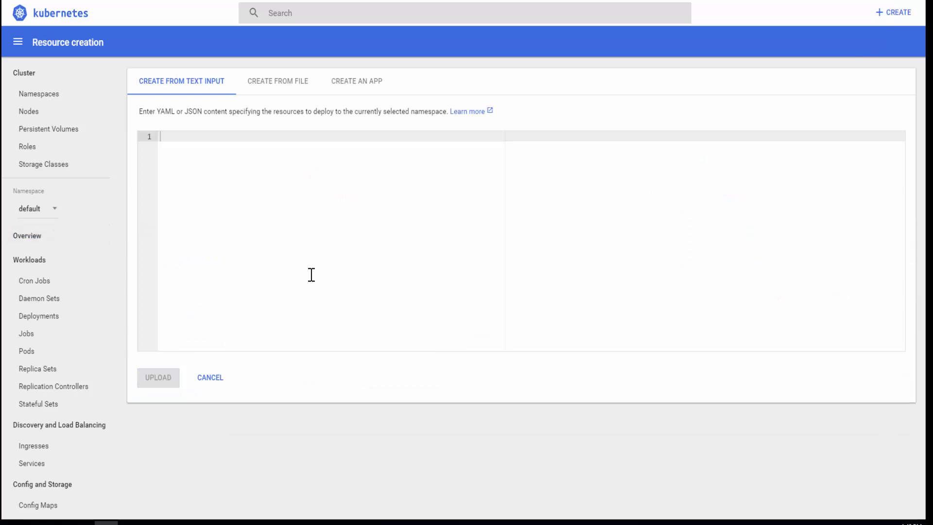
key("ctrl+v")
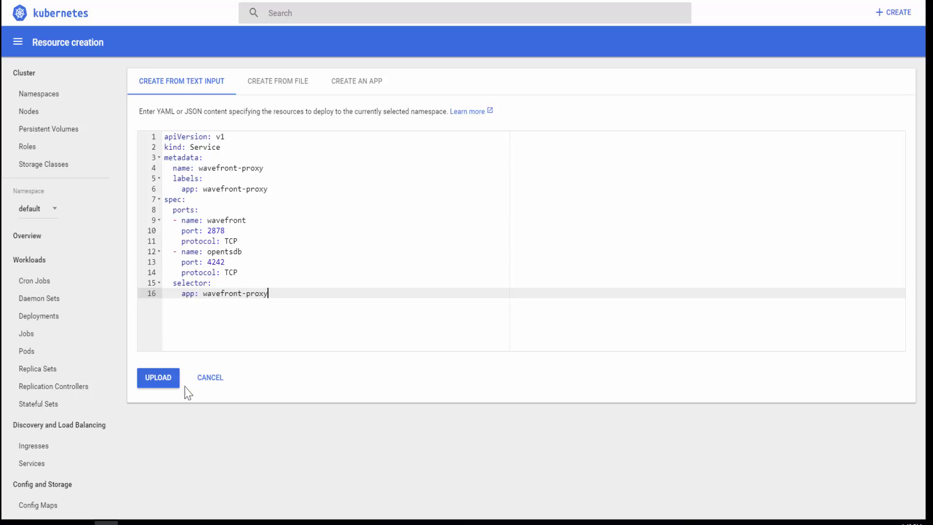
left_click(159, 384)
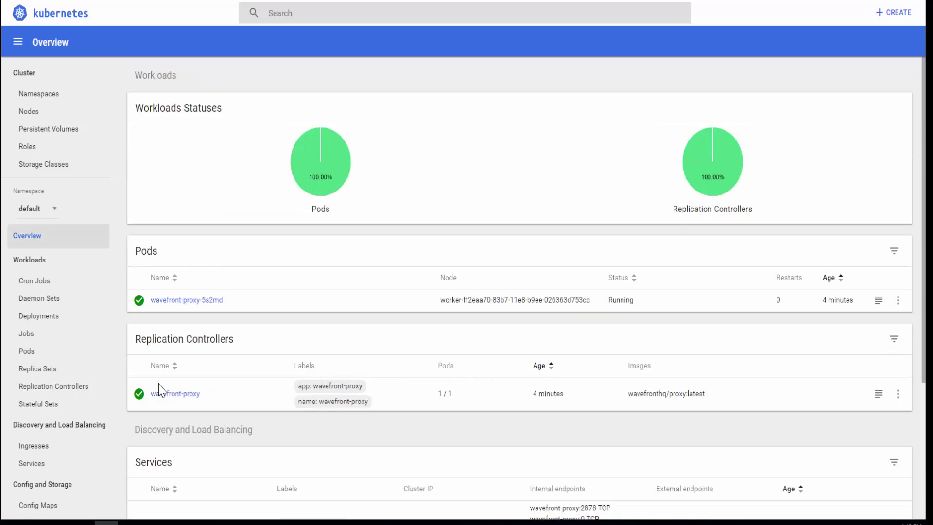
scroll(159, 389, "down", 4)
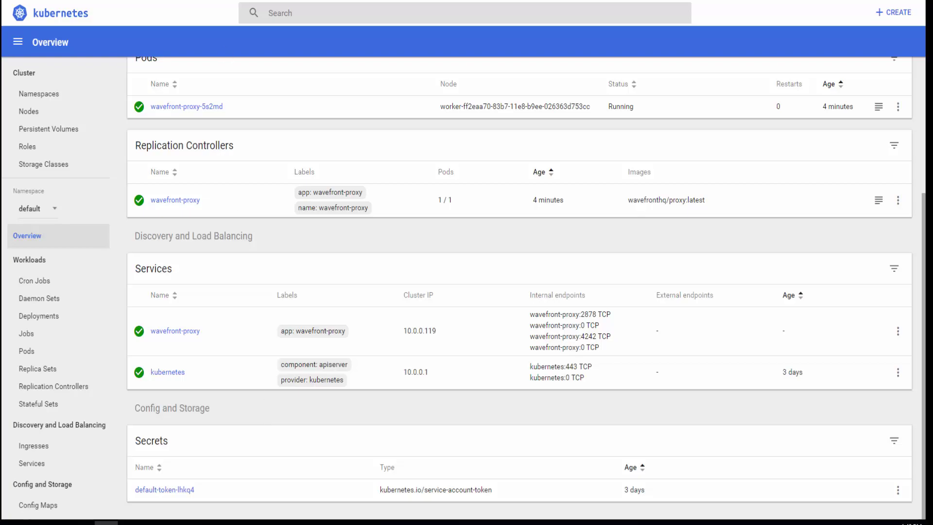
Switch back to the Wavefront setup page and copy the complete heapster.yaml code from Step 3, Deploy Heapster
key("alt+Tab")
left_click(562, 298)
scroll(561, 302, "down", 6)
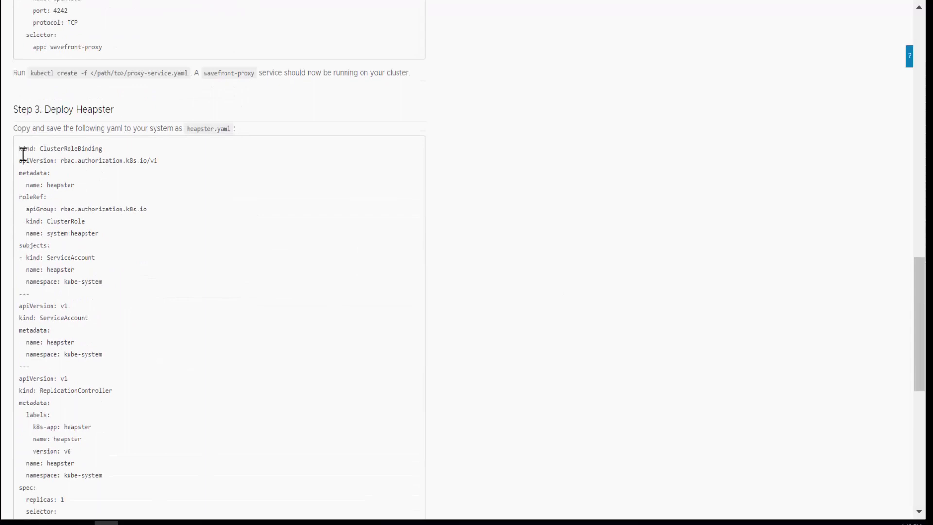
left_click_drag(23, 154, 188, 457)
right_click(57, 372)
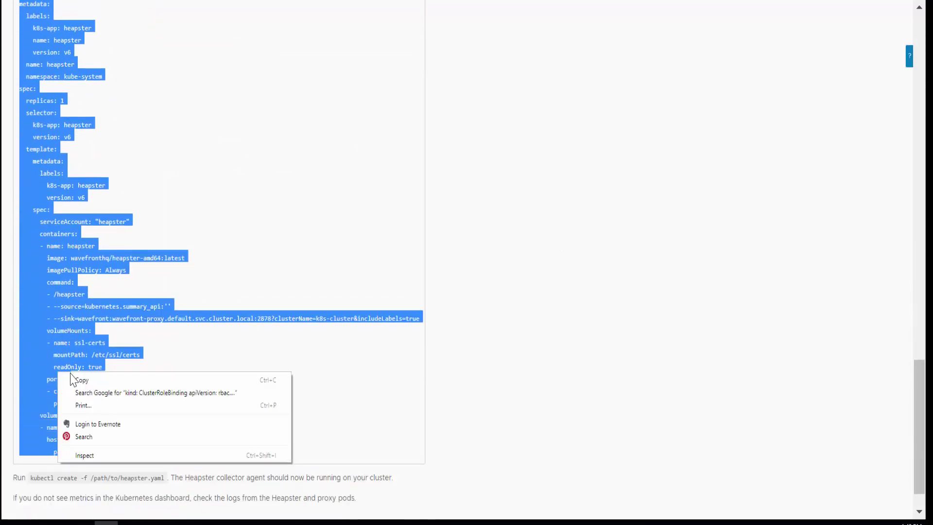
left_click(78, 380)
In the Kubernetes dashboard, switch to the kube-system namespace and paste the copied heapster.yaml into a new resource's text input
key("alt+Tab")
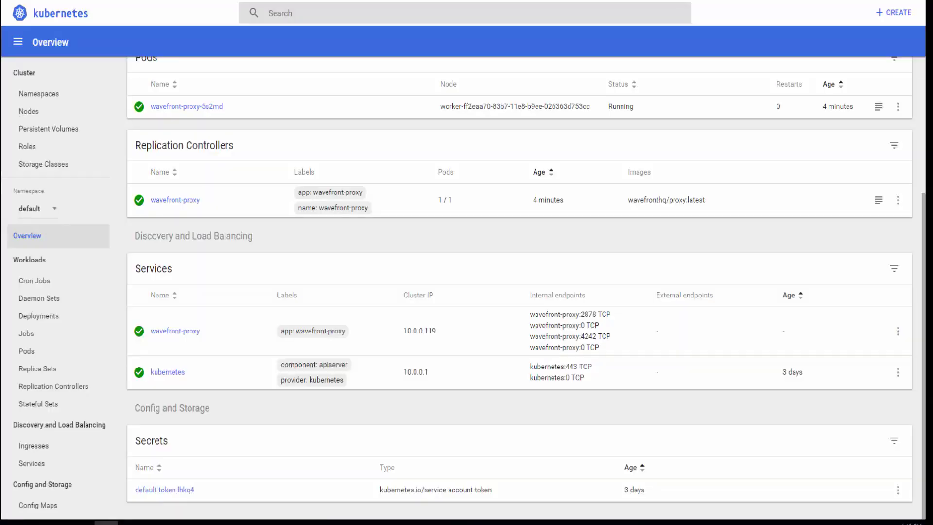
scroll(283, 374, "up", 4)
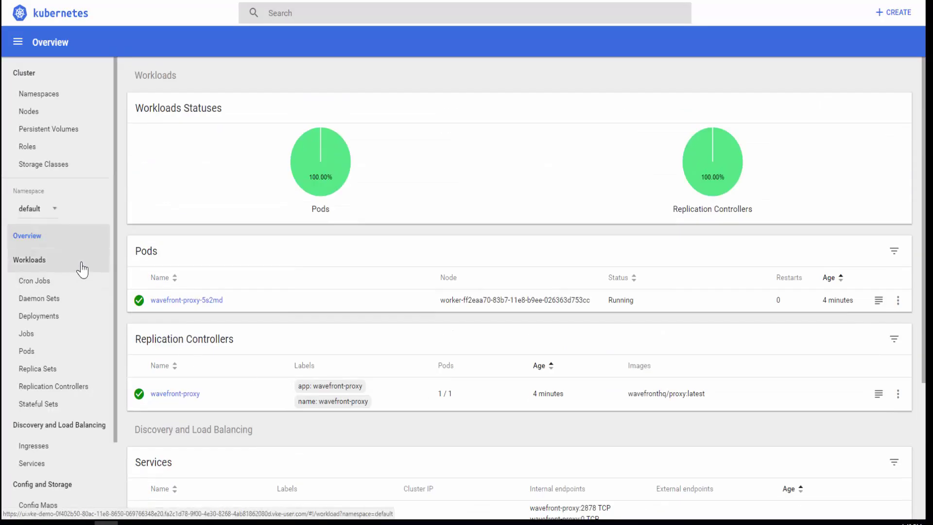
left_click(34, 214)
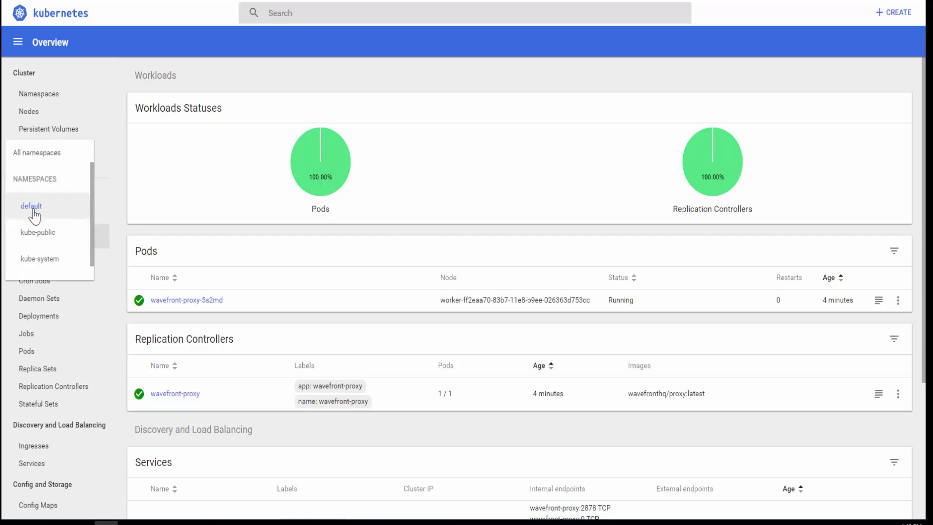
left_click(41, 262)
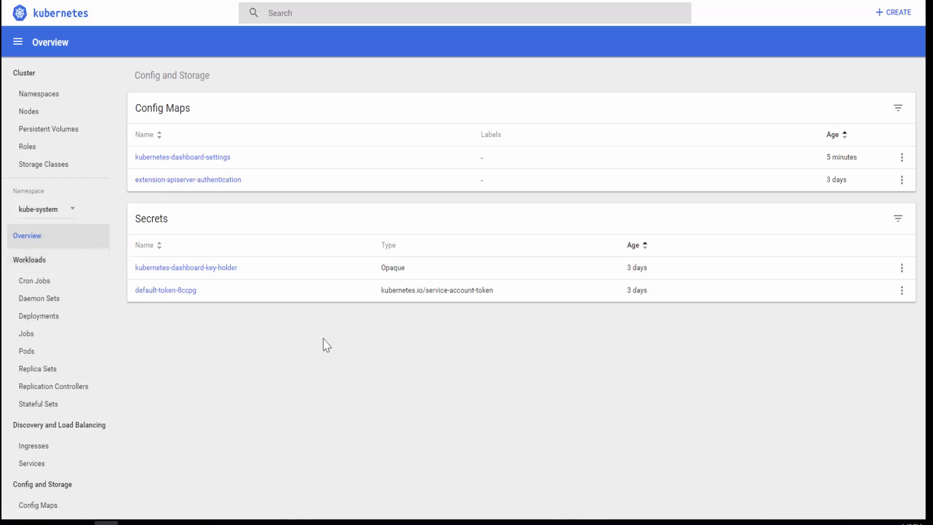
left_click(893, 12)
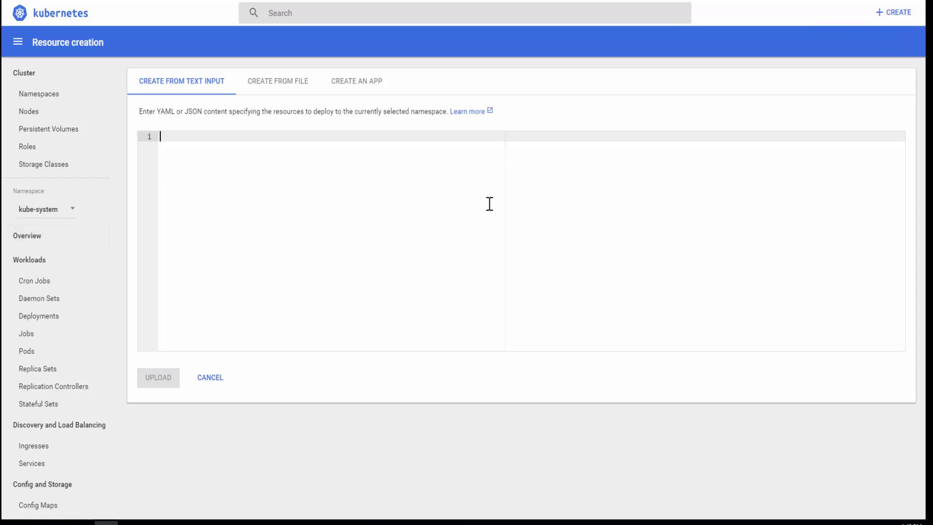
key("ctrl+v")
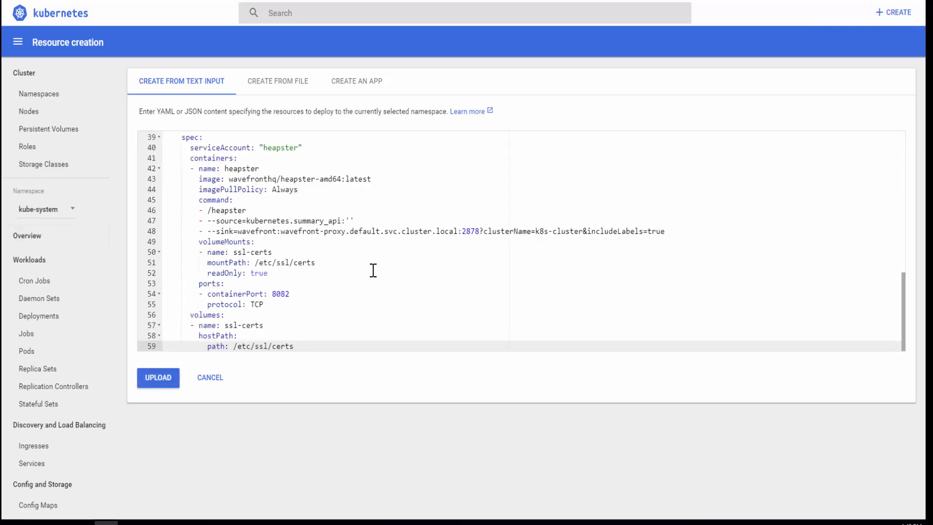
Set clusterName to vke-demo in the YAML's Wavefront sink line, upload the resource and check the heapster replication controller
scroll(373, 270, "up", 6)
scroll(375, 278, "down", 6)
left_click(536, 231)
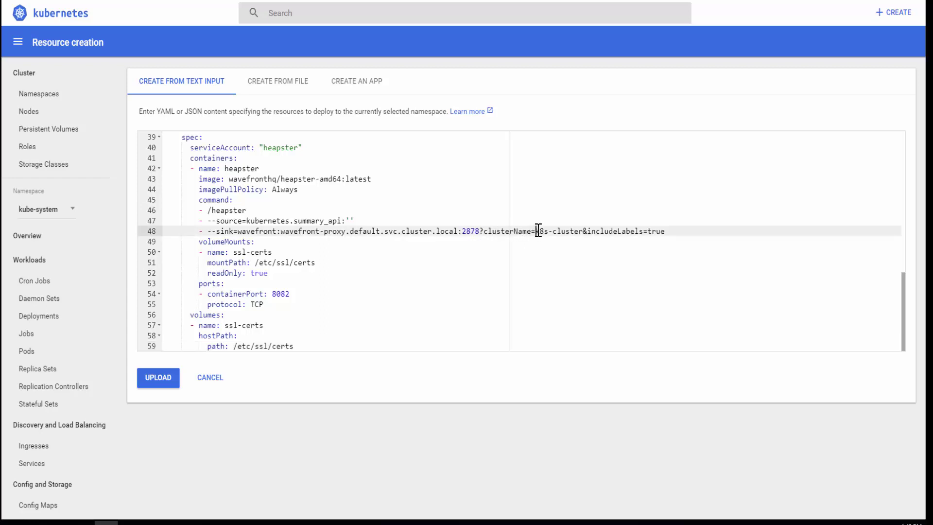
left_click_drag(537, 231, 577, 231)
type("vke-demo")
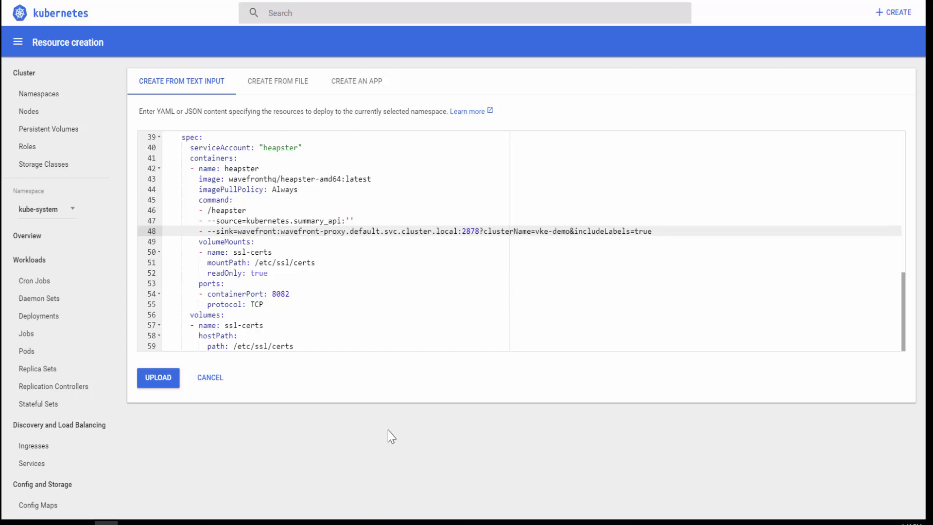
left_click(157, 382)
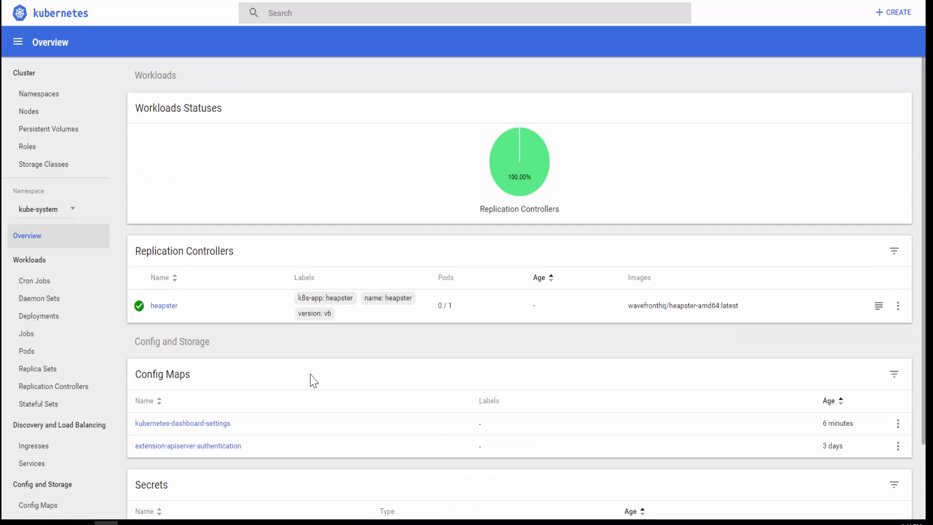
scroll(307, 423, "down", 2)
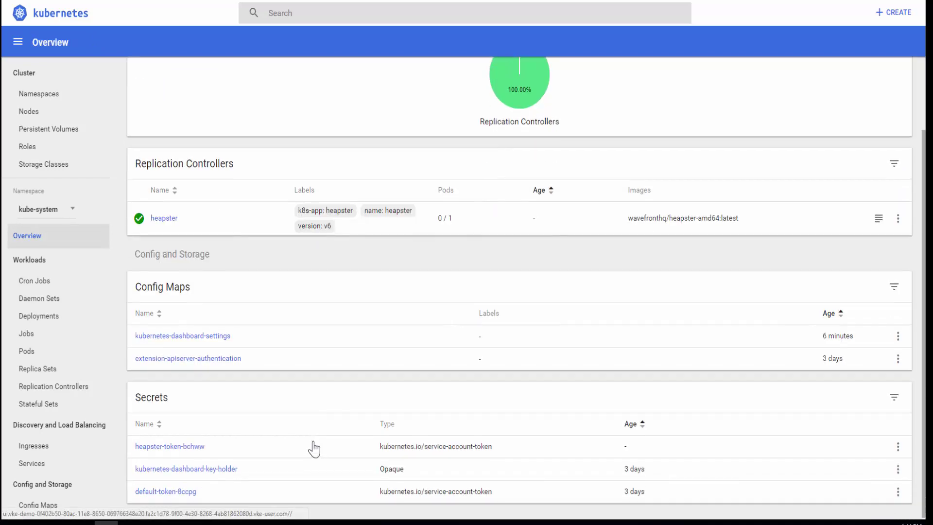
scroll(314, 449, "up", 2)
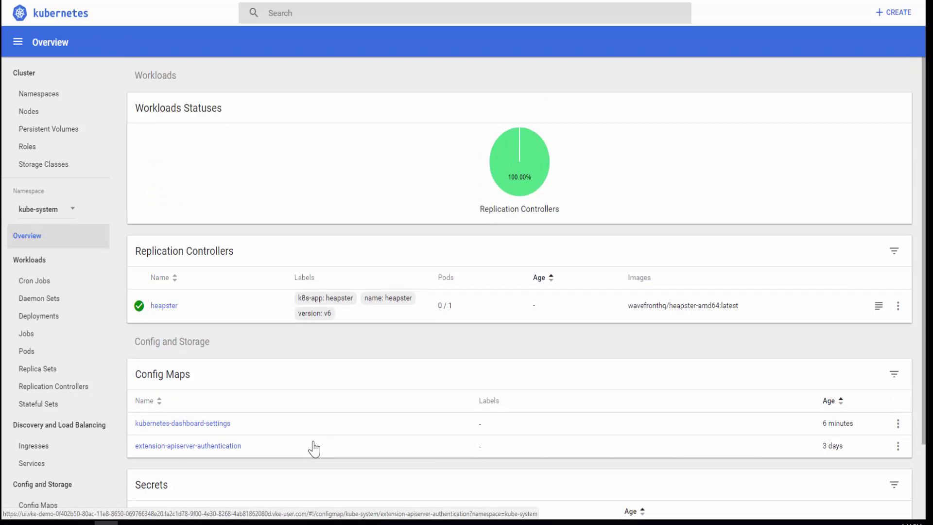
Return to Wavefront's Kubernetes integration page and filter its metrics to the custom source vke-demo
key("ctrl+Tab")
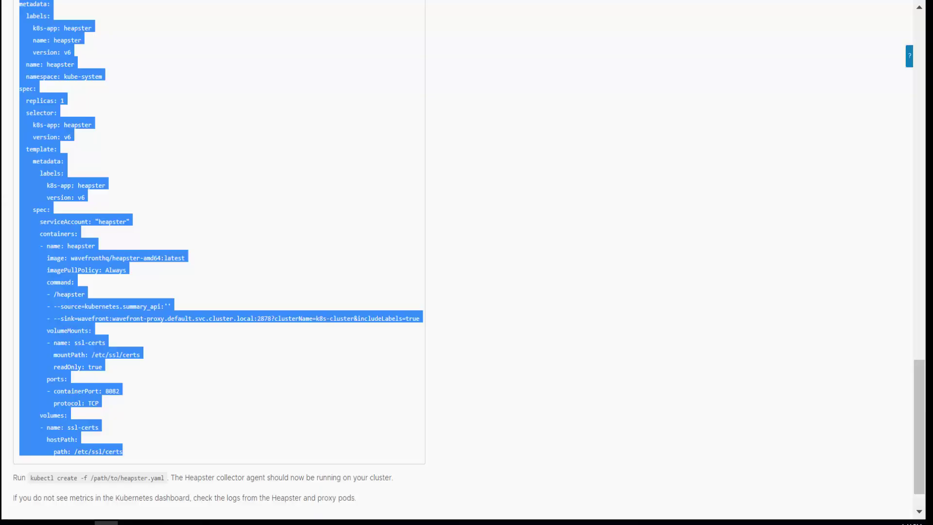
left_click(515, 302)
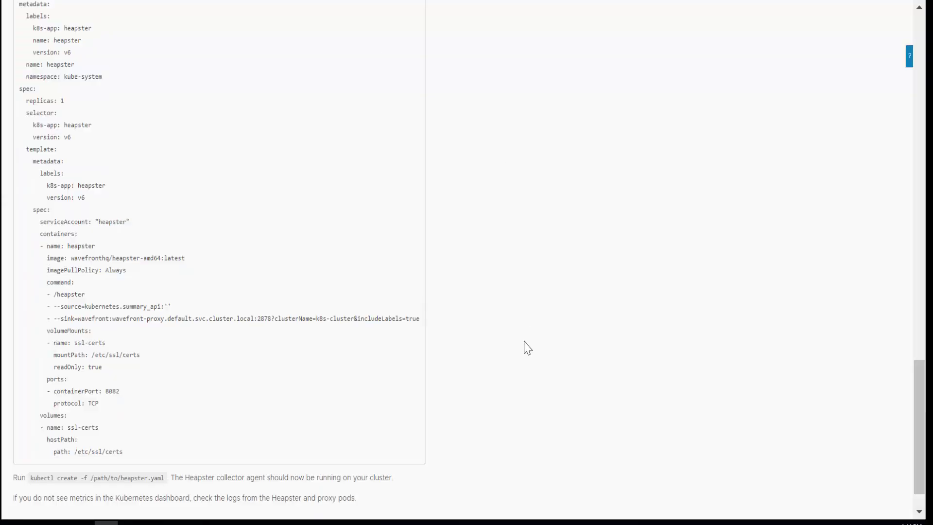
scroll(530, 349, "up", 6)
scroll(533, 350, "up", 15)
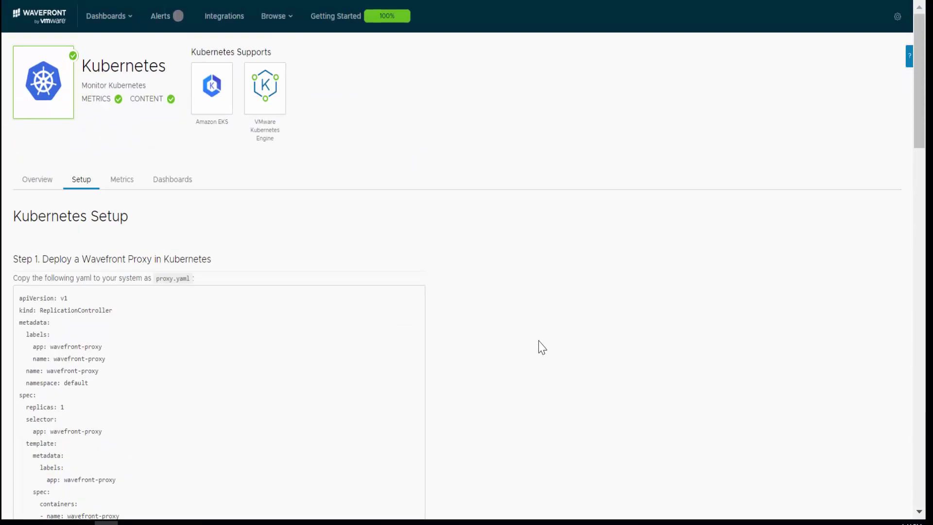
left_click(129, 182)
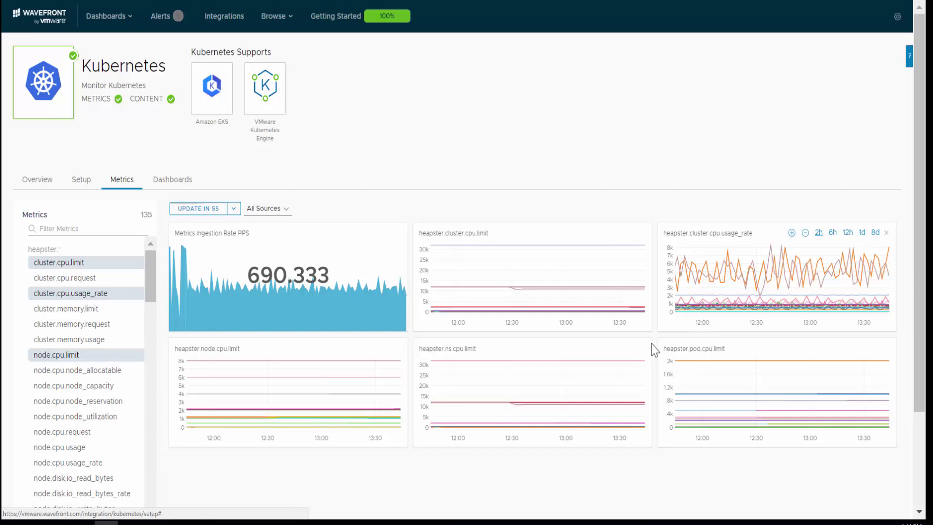
left_click(268, 209)
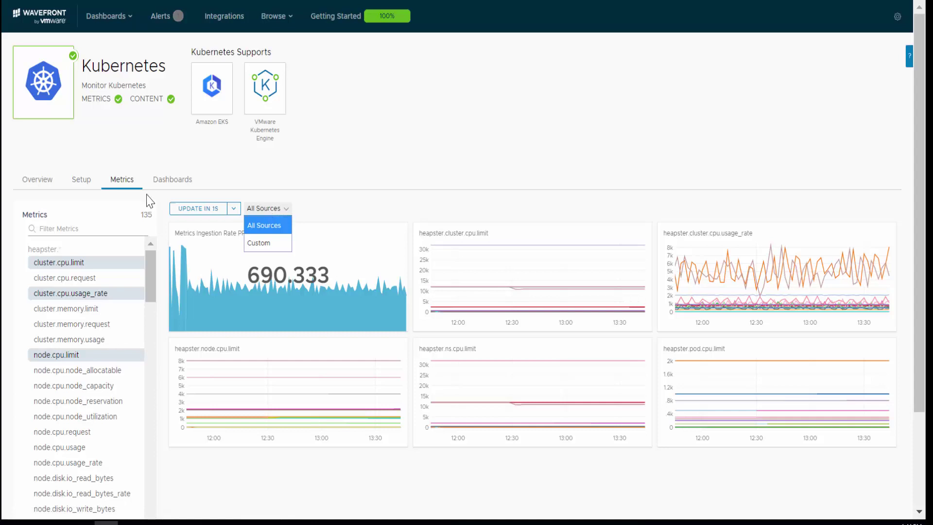
left_click(262, 243)
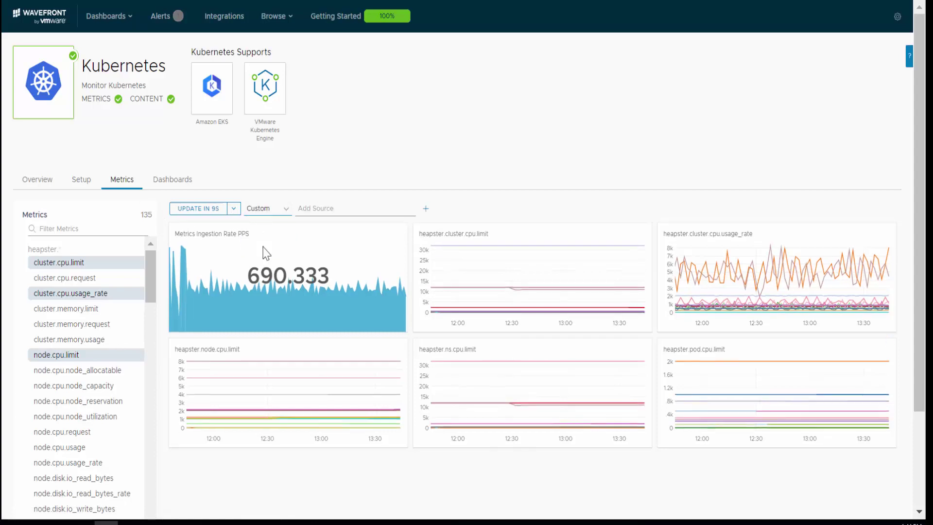
left_click(322, 213)
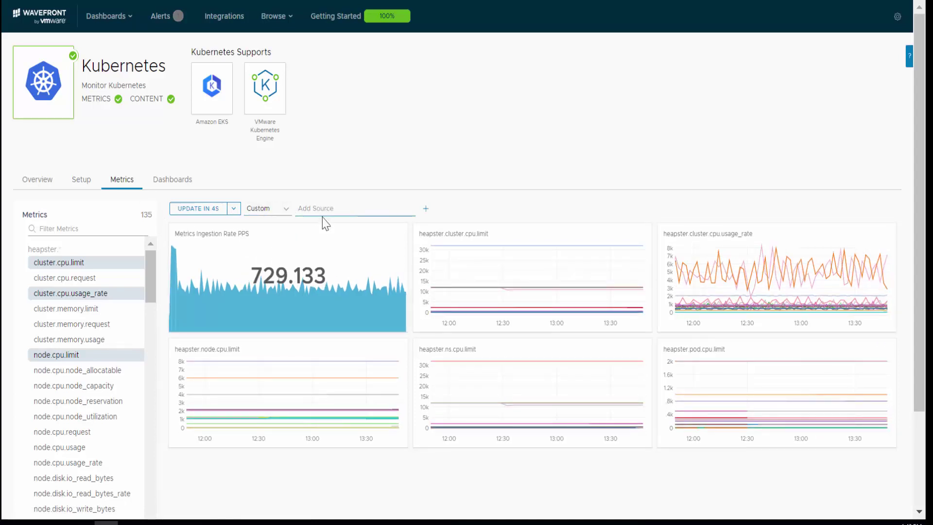
type("vke-demo")
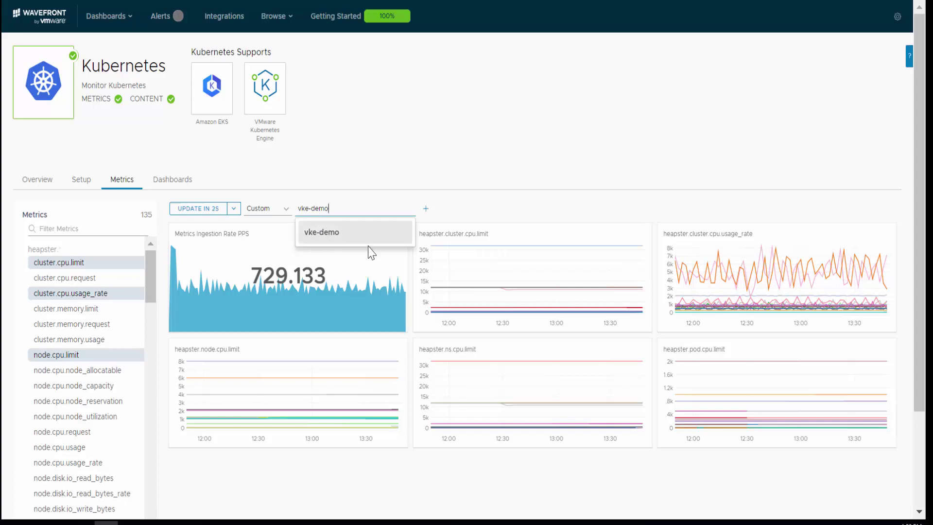
left_click(316, 233)
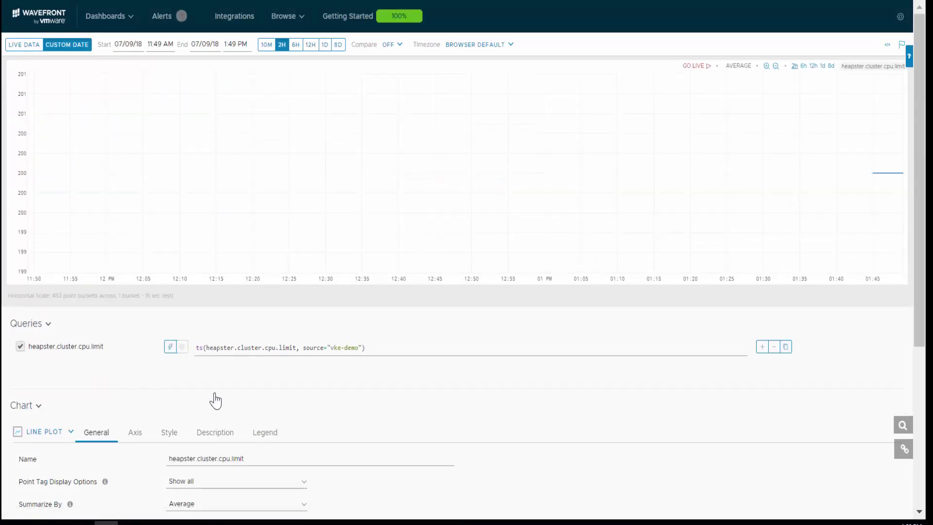
Inspect the heapster.cluster.cpu.limit chart for vke-demo, return to the metrics overview and add the cluster.cpu.request chart
mouse_move(883, 183)
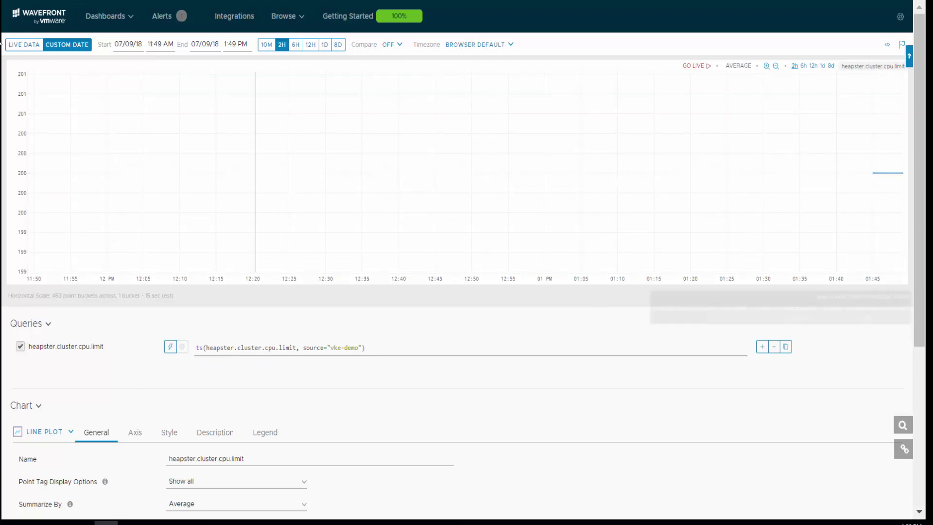
key("alt+Left")
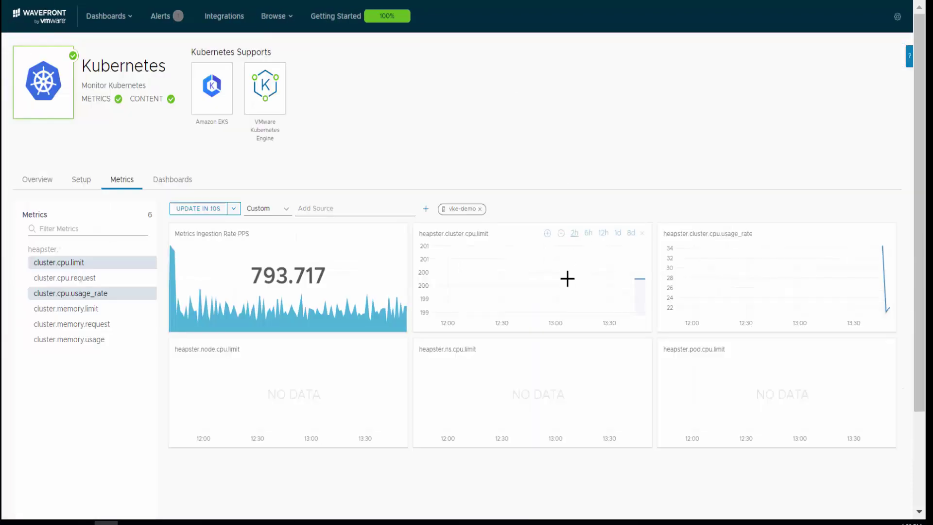
scroll(578, 311, "down", 3)
left_click(65, 155)
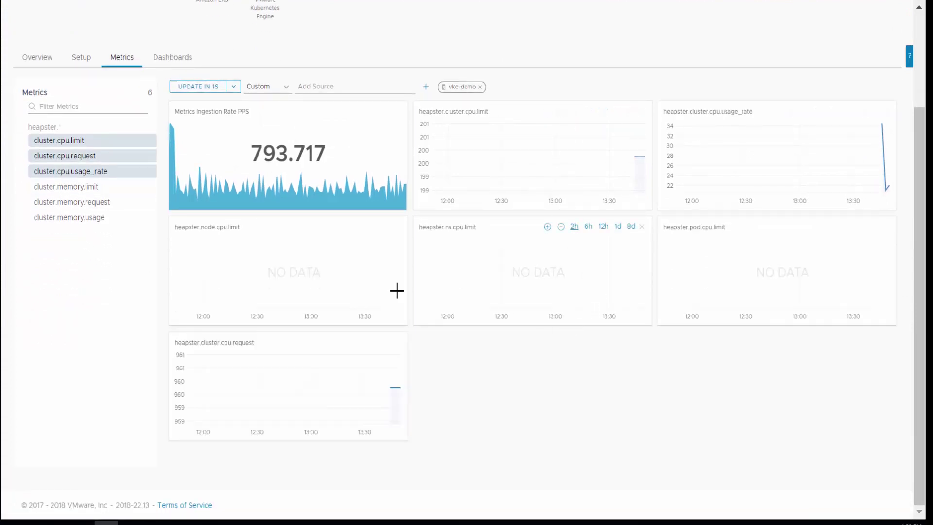
Open the integration's Kubernetes Metrics dashboard and set its cluster to vke-demo
left_click(174, 58)
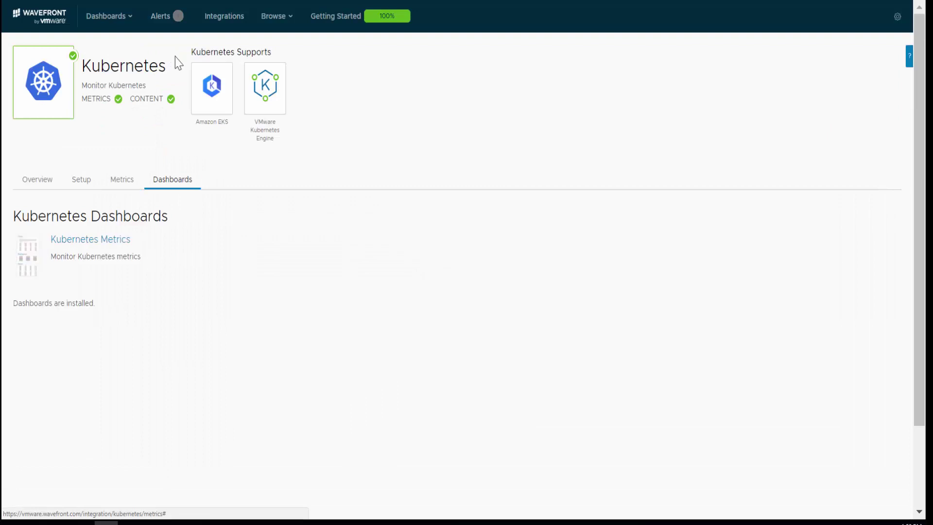
left_click(83, 240)
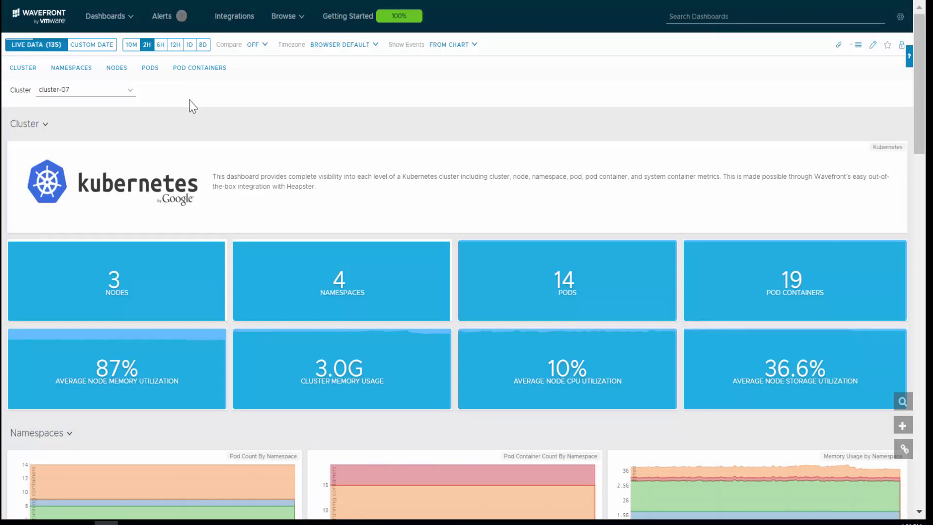
left_click(83, 92)
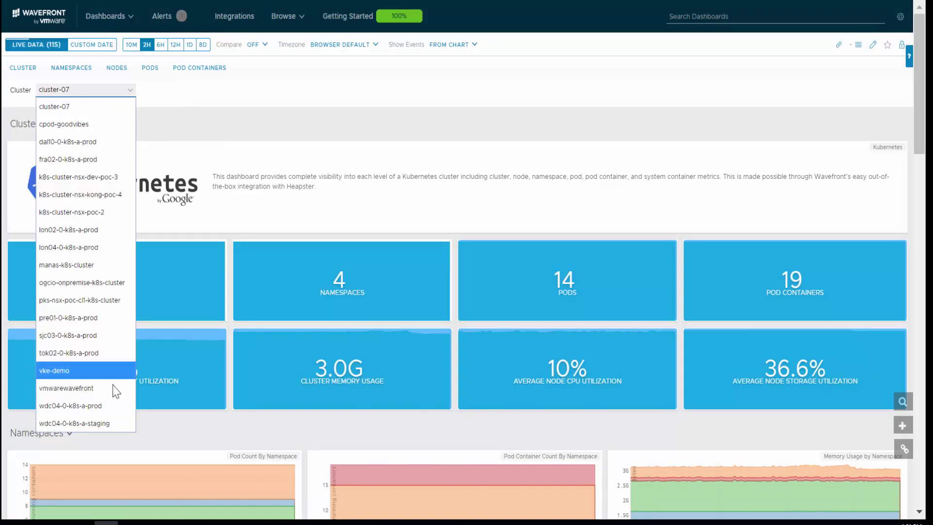
left_click(109, 371)
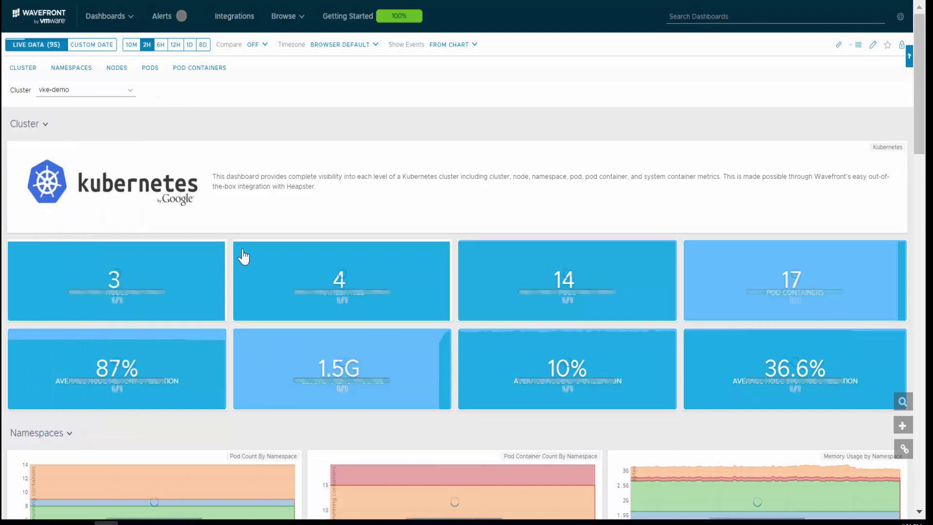
Open the node count chart for vke-demo, return to the dashboard and review its sections down to the pod metrics
scroll(243, 259, "down", 2)
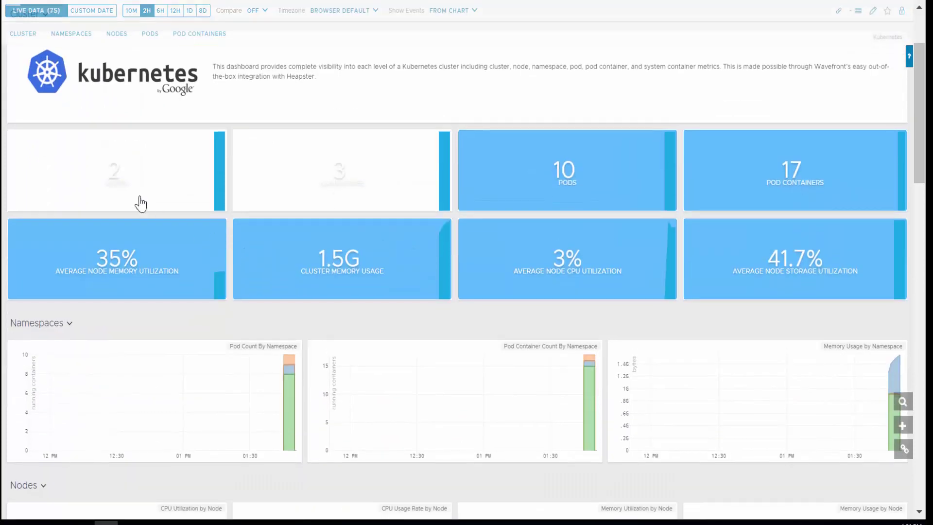
left_click(124, 196)
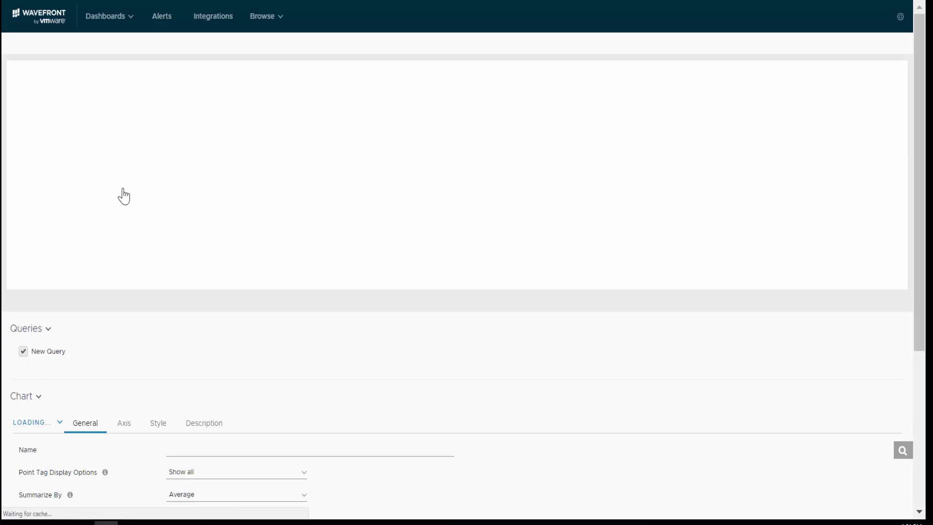
key("alt+Left")
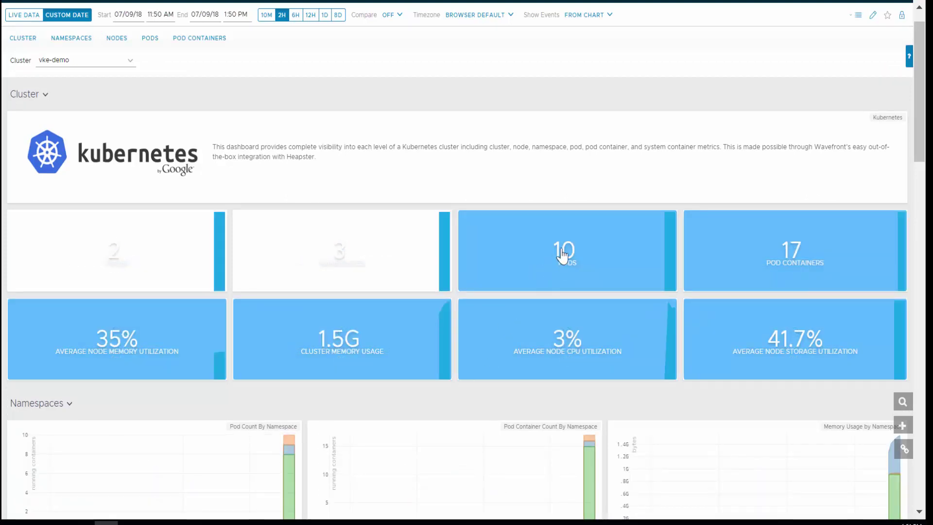
scroll(743, 403, "down", 5)
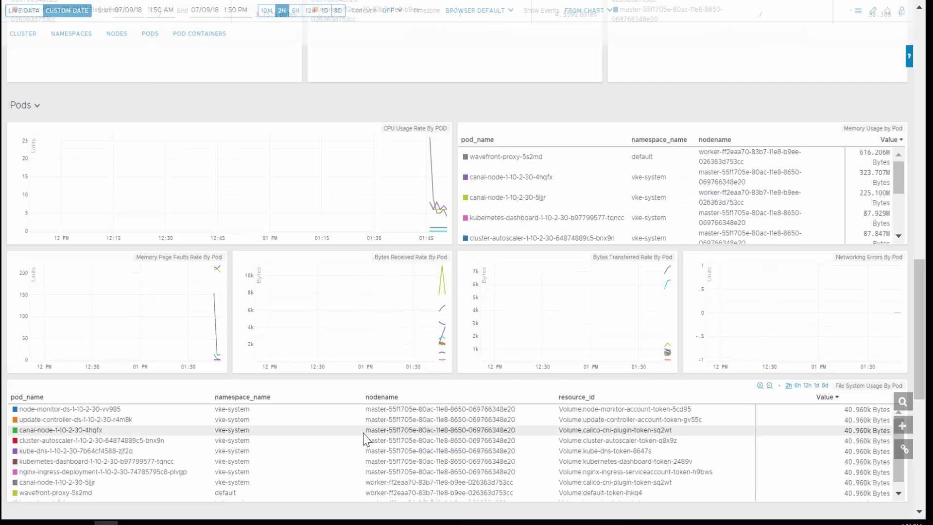
scroll(366, 440, "up", 5)
scroll(365, 440, "up", 15)
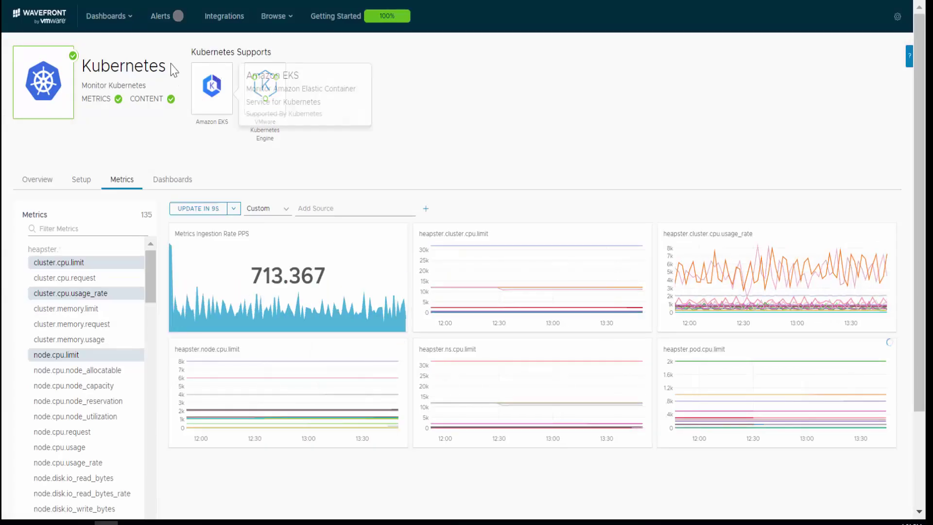
Open the Wavefront integrations catalog and look through the Featured, Web and Cloud integrations
left_click(106, 25)
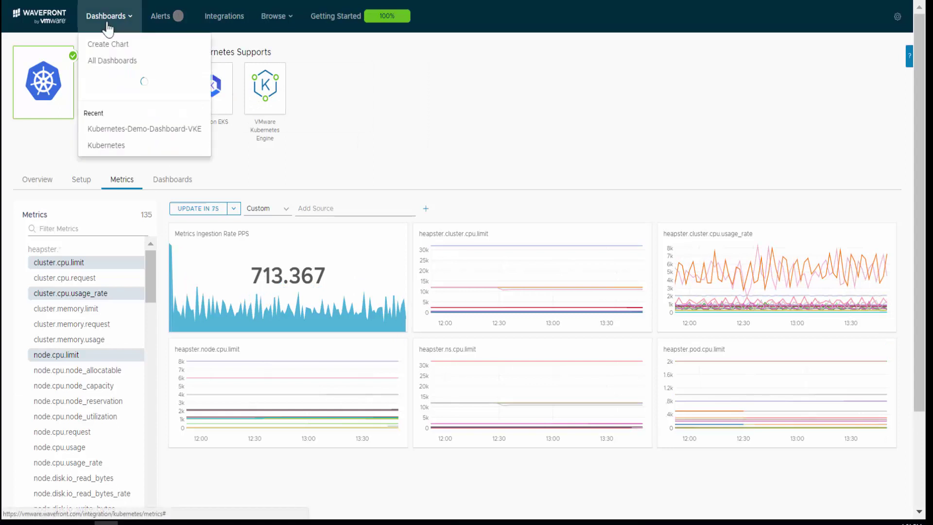
left_click(224, 16)
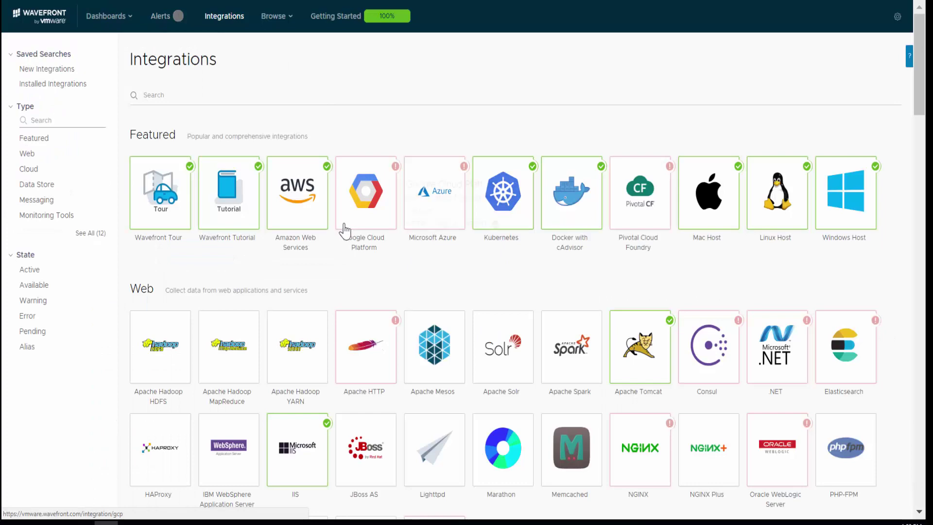
scroll(201, 287, "down", 2)
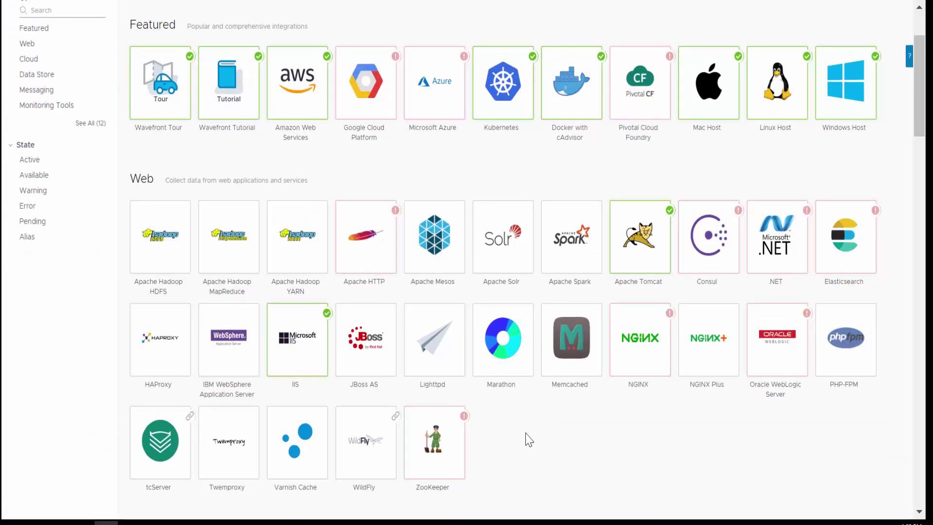
scroll(528, 440, "down", 1)
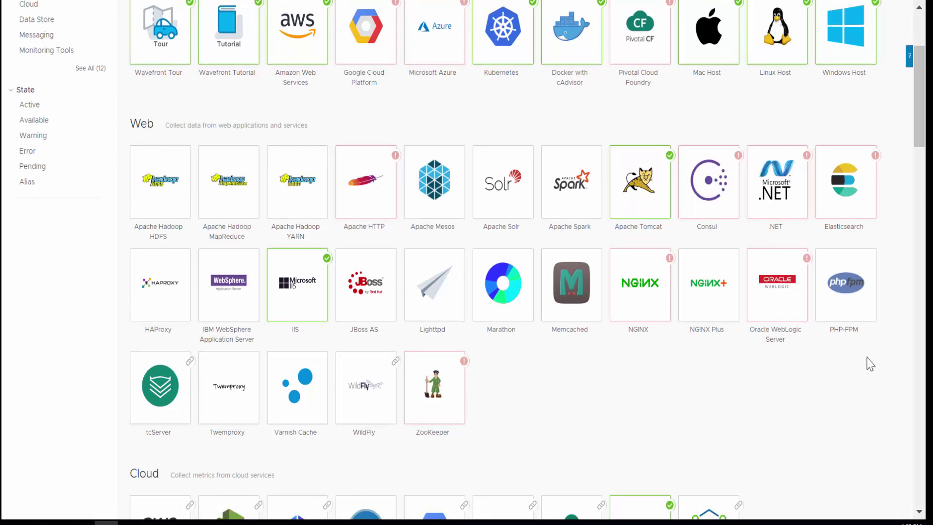
mouse_move(847, 215)
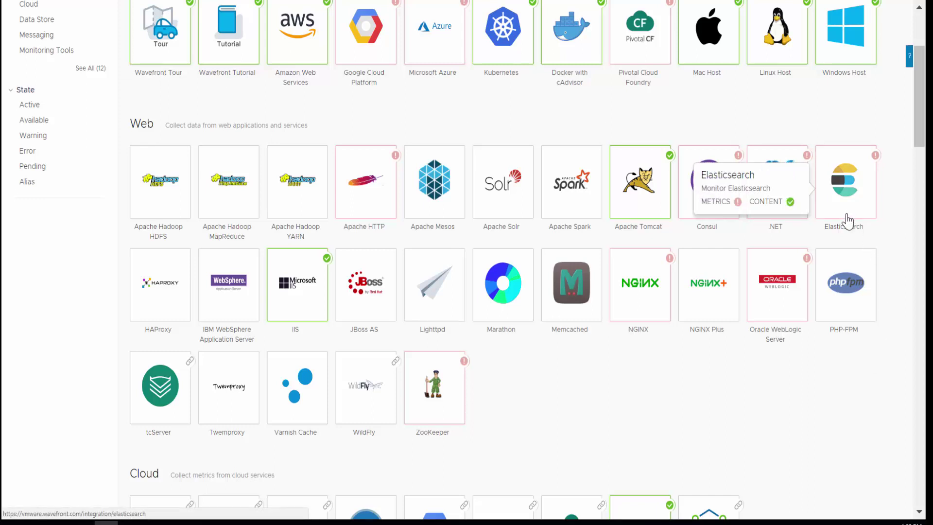
scroll(787, 418, "down", 3)
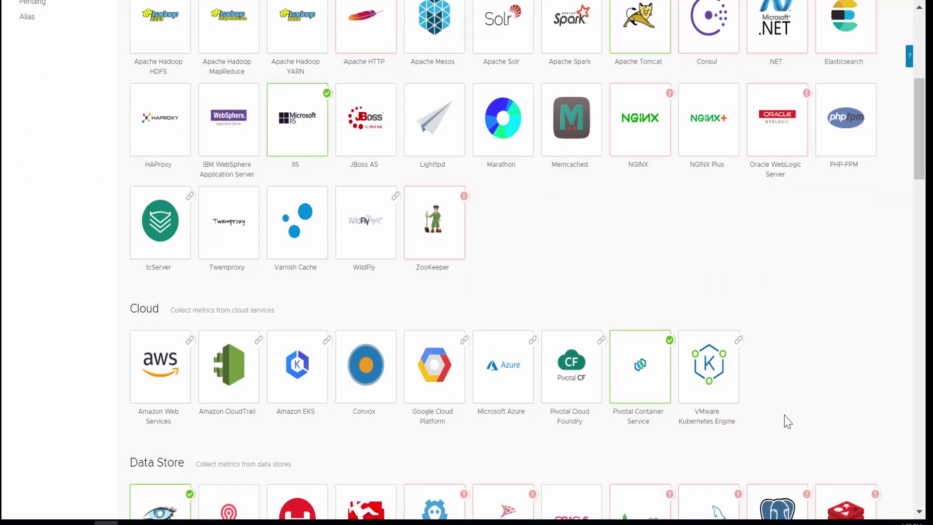
scroll(784, 416, "up", 5)
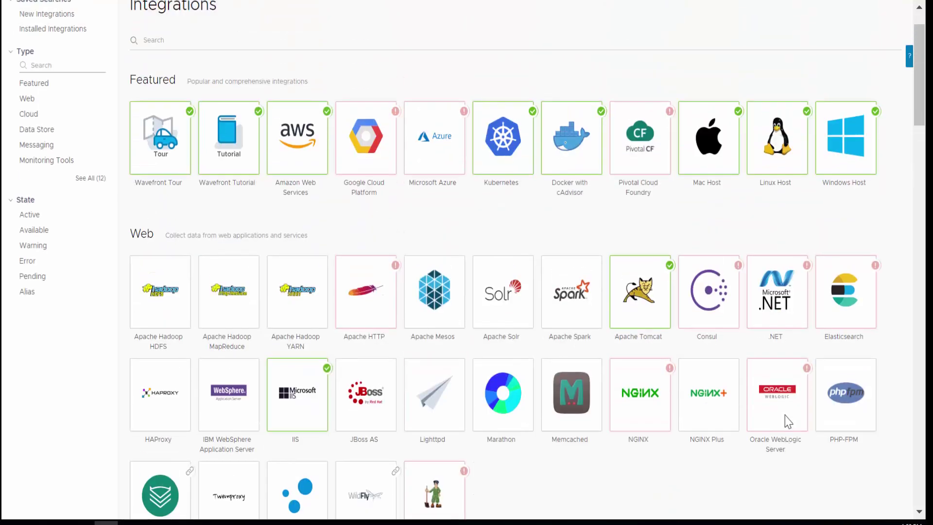